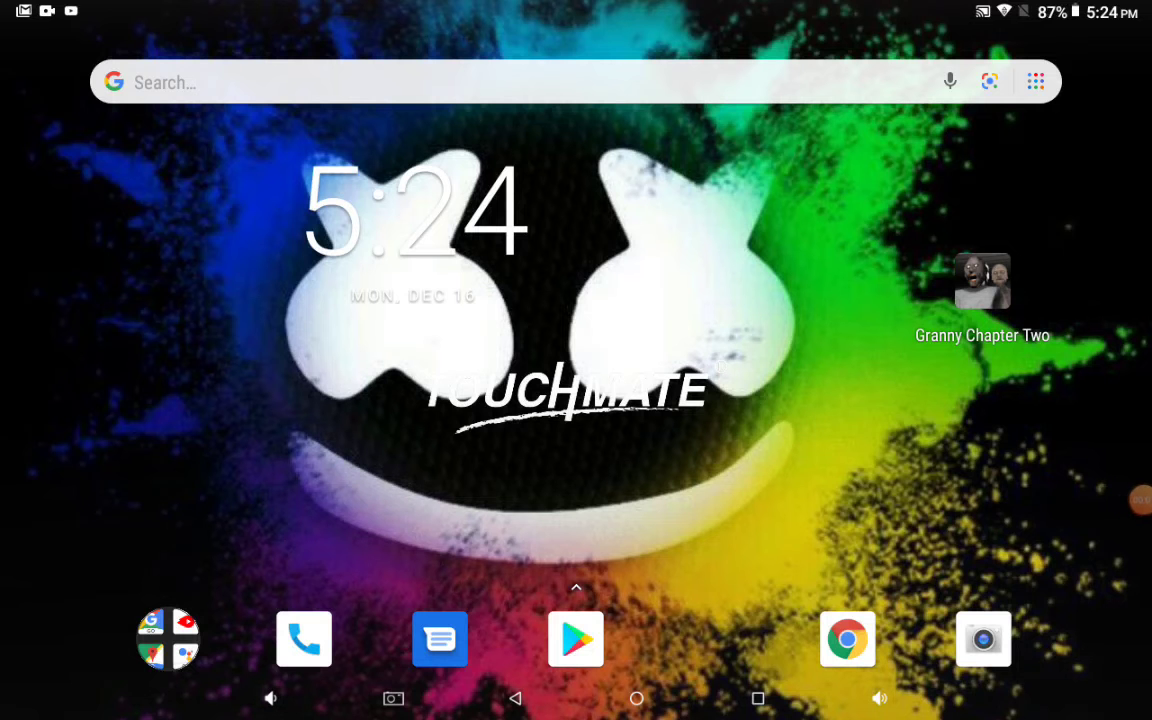
- Pull down the notification shade and dismiss the Gmail notification
drag(920, 5, 920, 300)
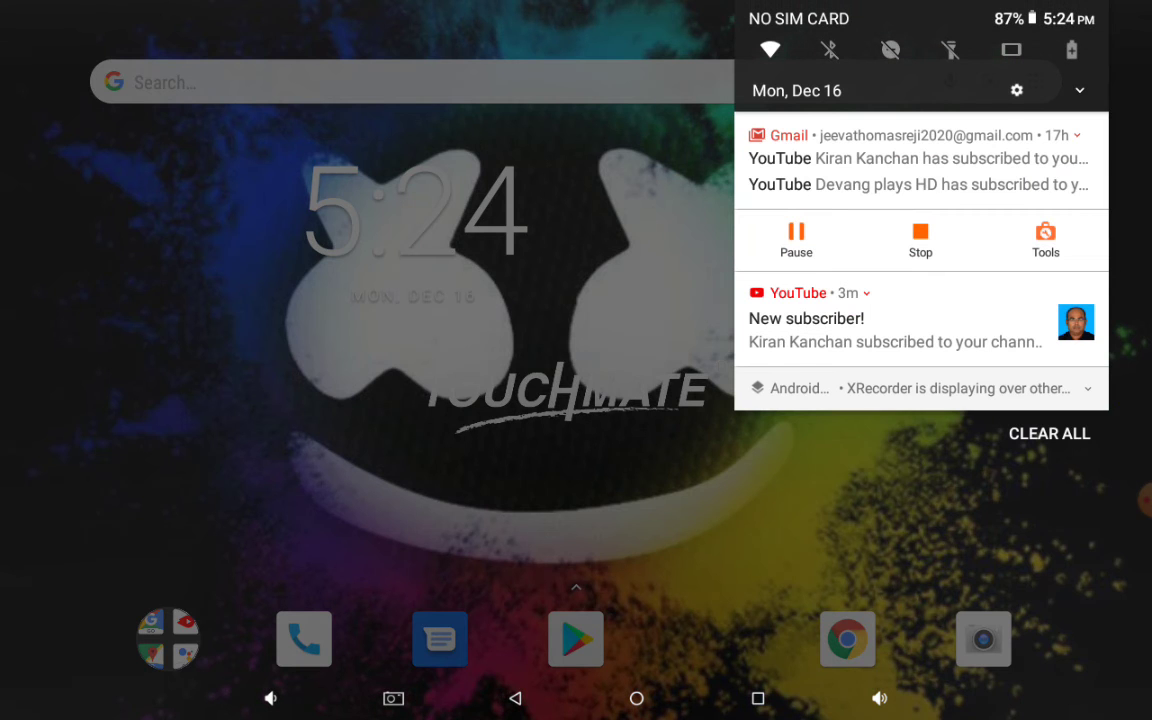
drag(800, 160, 1100, 160)
click(400, 450)
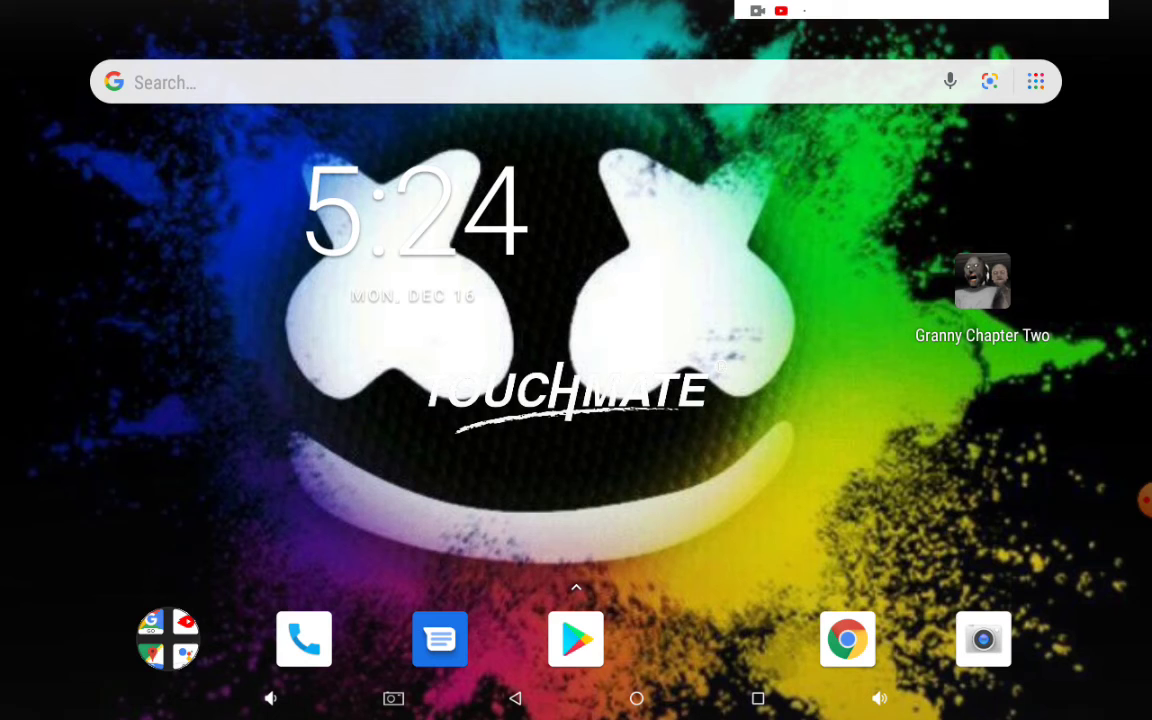
- Dismiss the YouTube notification, then bring up the full app drawer
drag(920, 5, 920, 300)
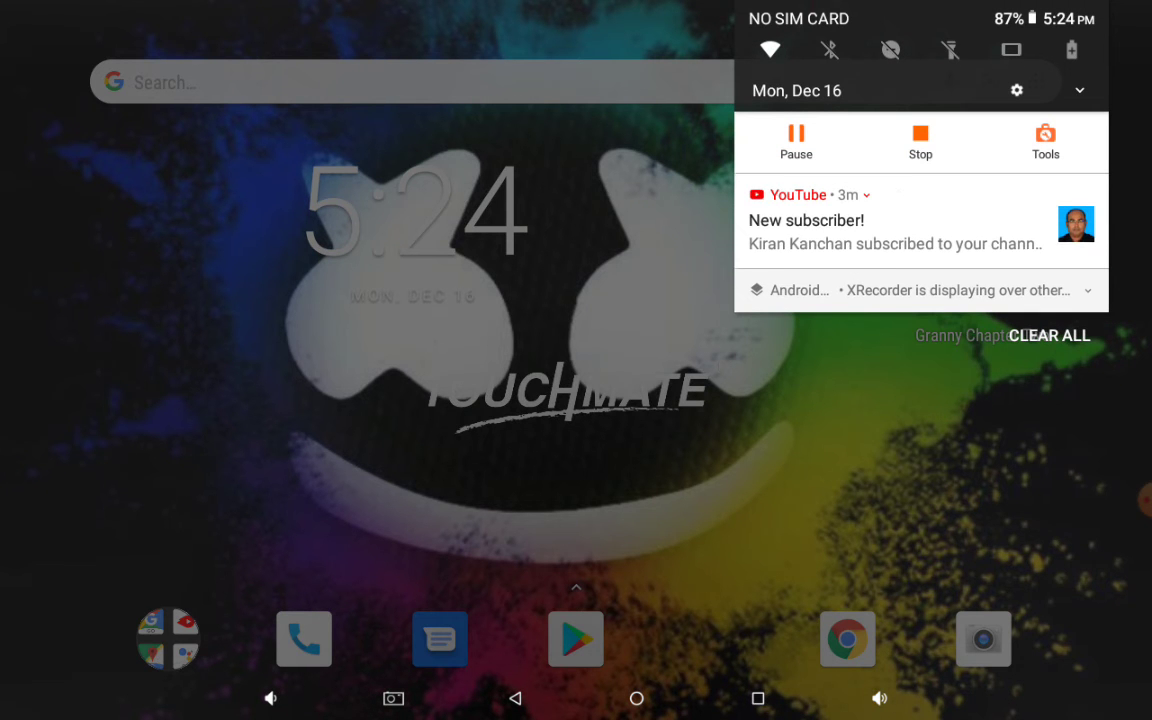
drag(800, 220, 1100, 220)
click(400, 450)
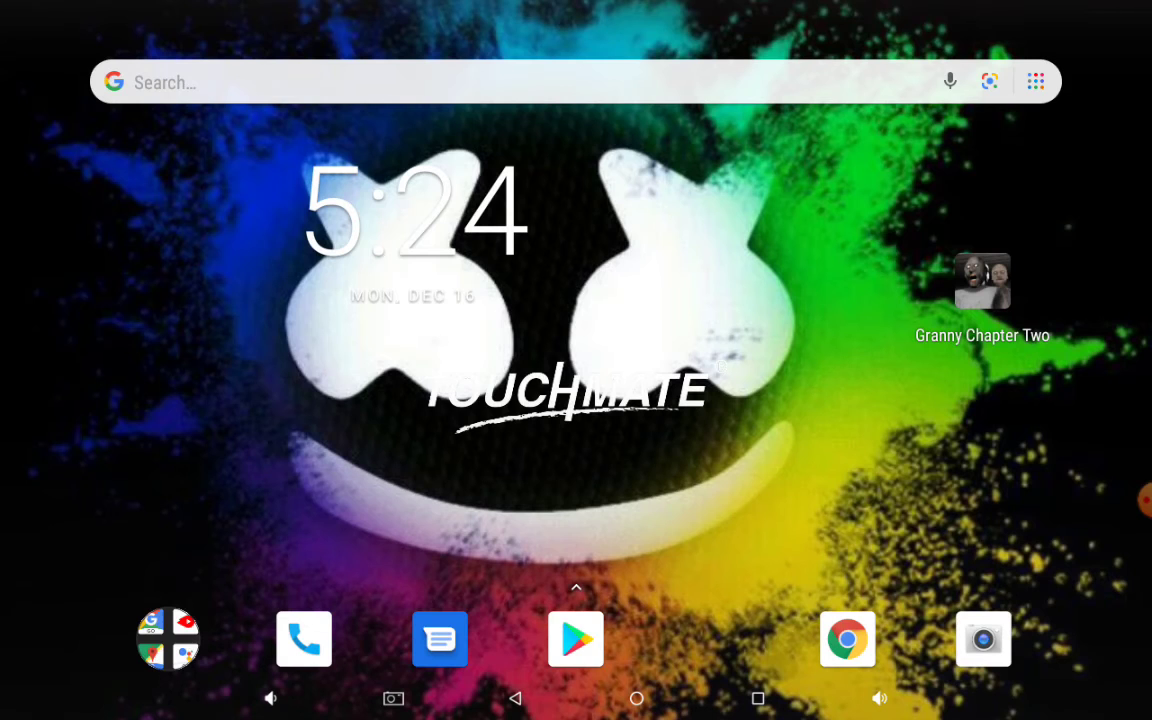
drag(576, 590, 576, 200)
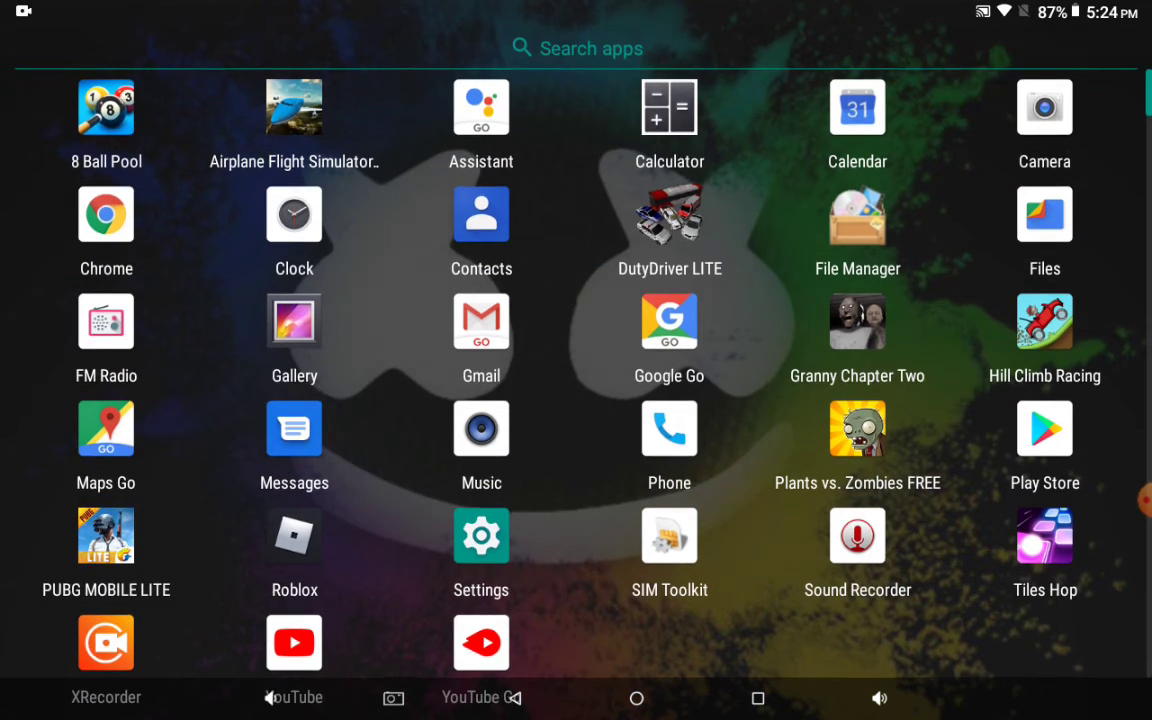
- Launch Roblox from the app drawer and let its Home page load
click(264, 470)
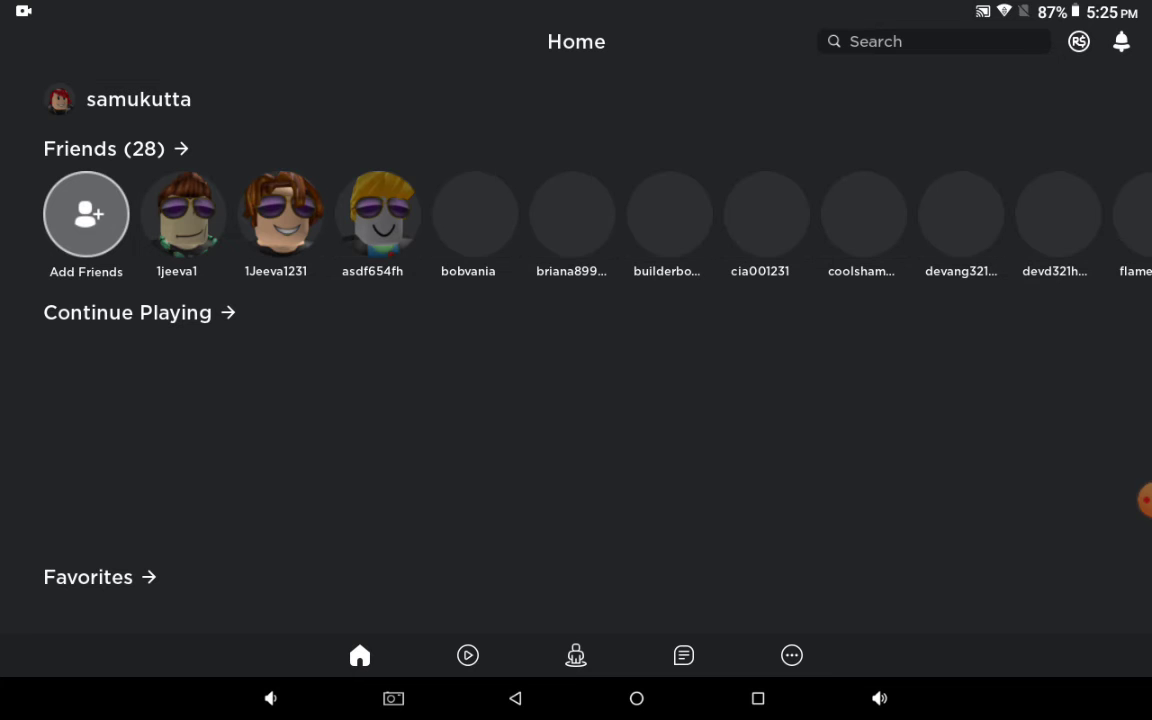
drag(800, 215, 350, 215)
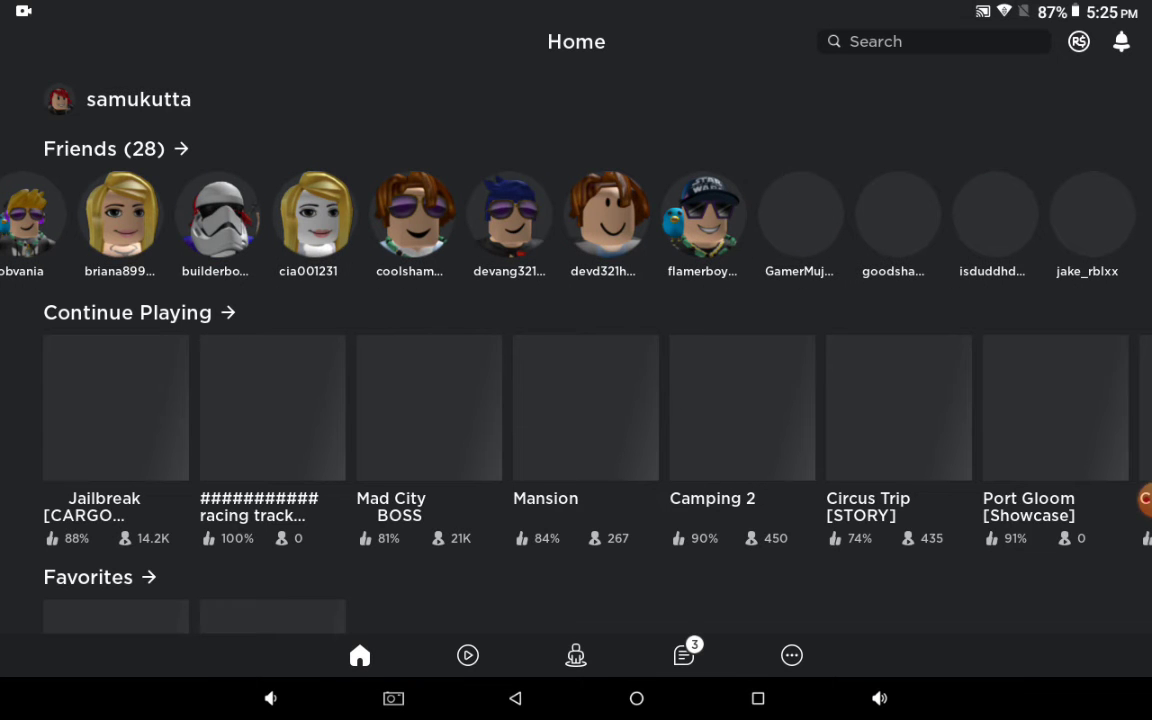
- Scroll the Friends row and bring up, then dismiss, a friend's options popup
drag(350, 215, 700, 215)
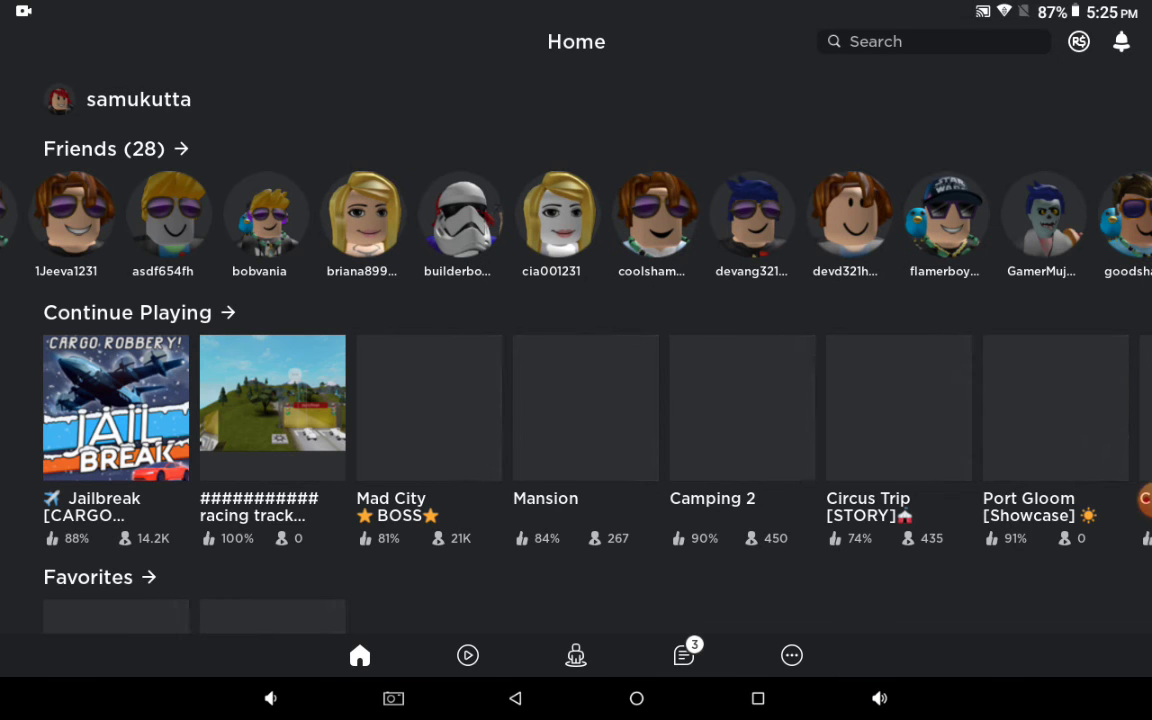
drag(300, 215, 700, 215)
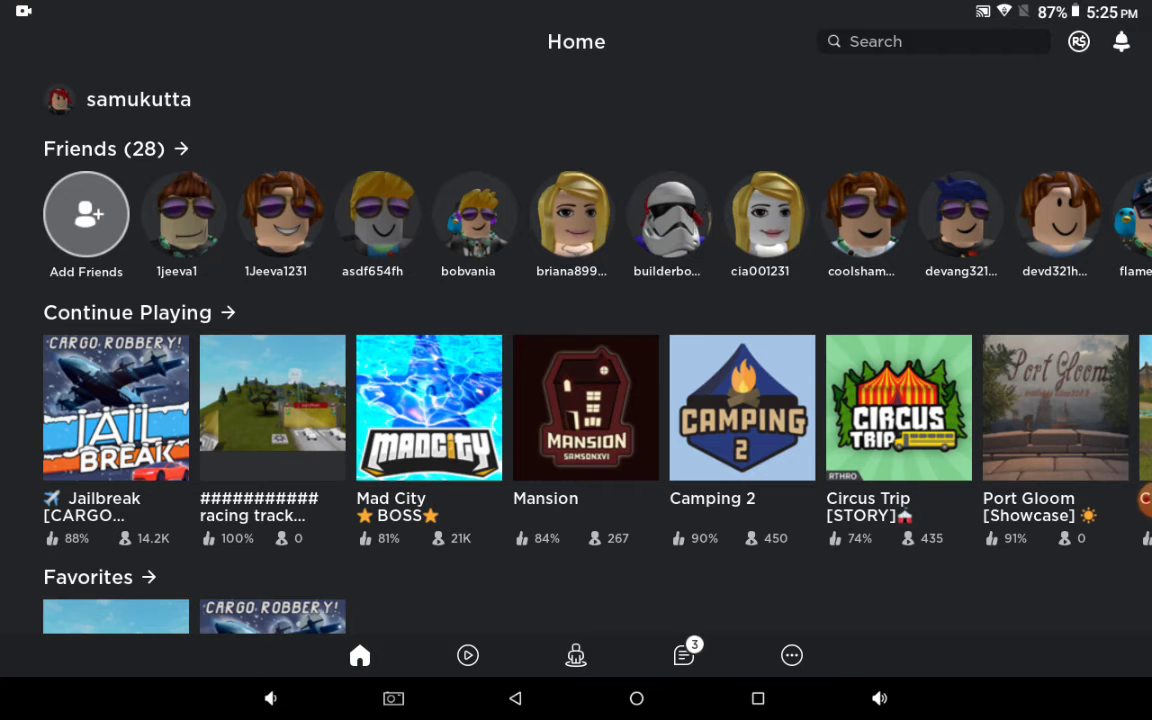
click(378, 215)
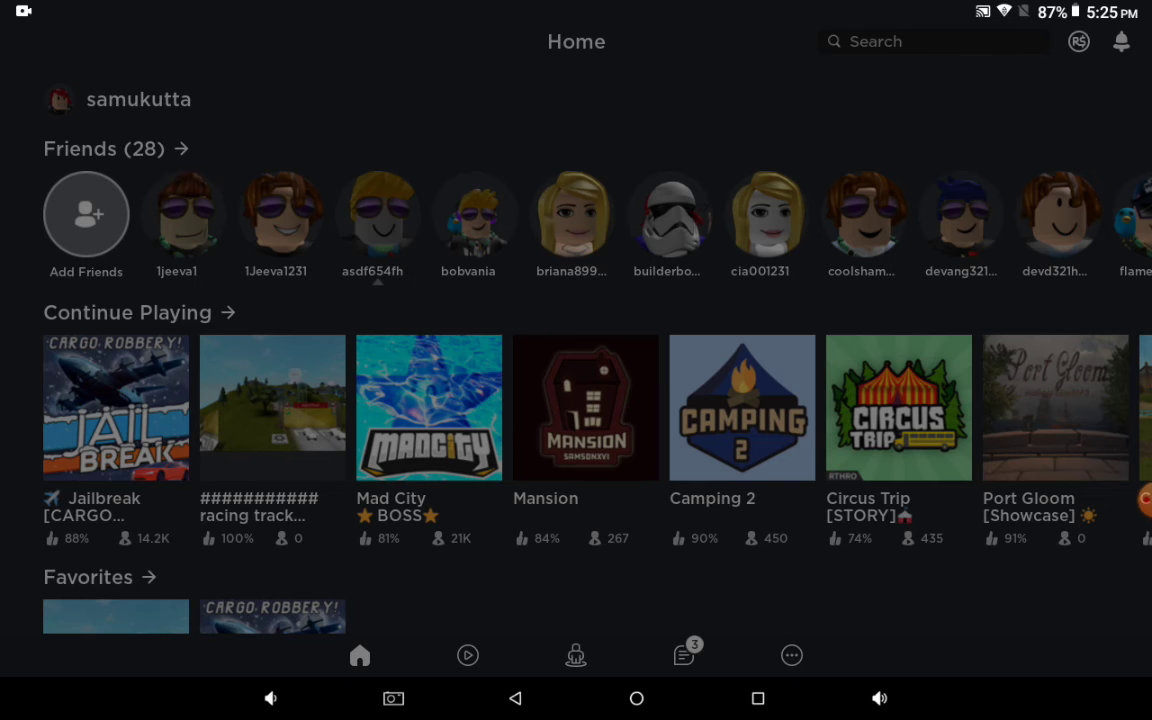
key(Escape)
- Read the robux people chat, the next unread chat and pubg gamers, then return Home
click(684, 655)
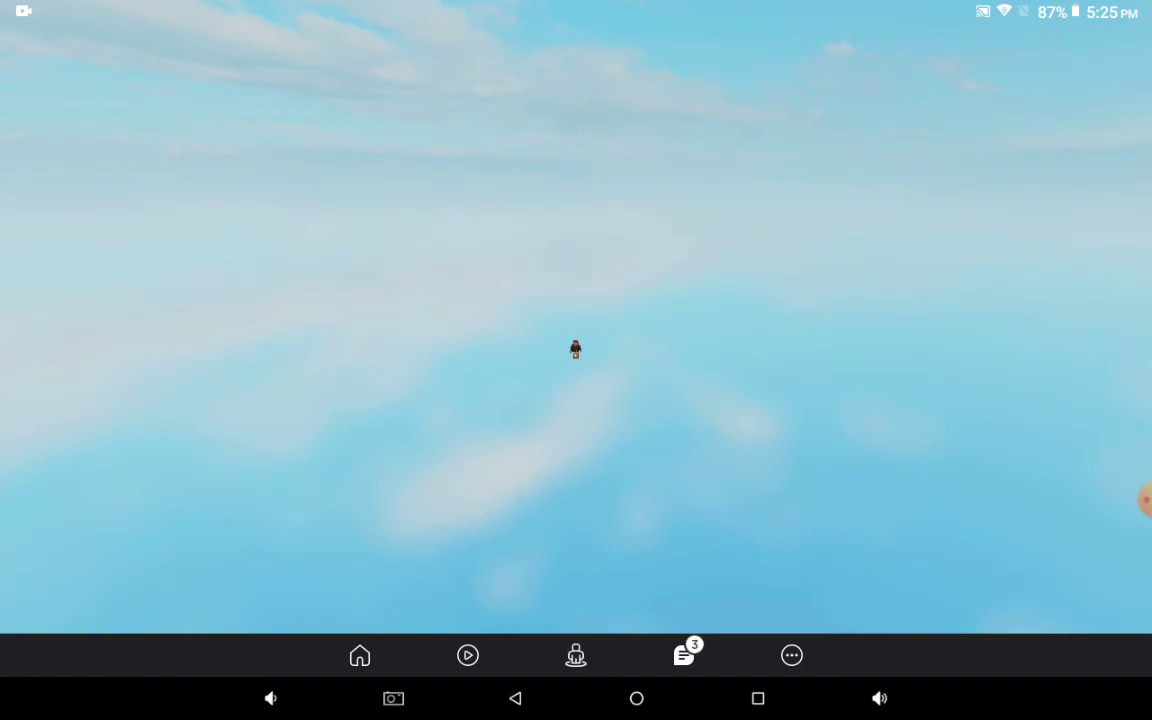
click(200, 92)
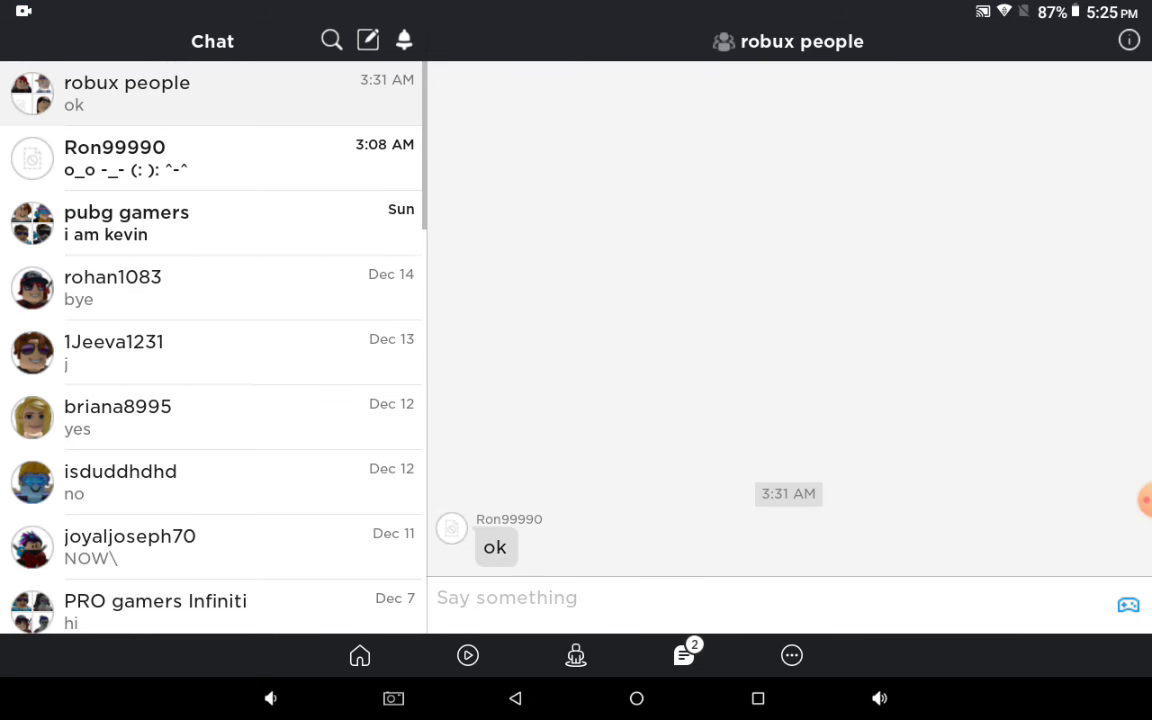
click(200, 157)
click(200, 222)
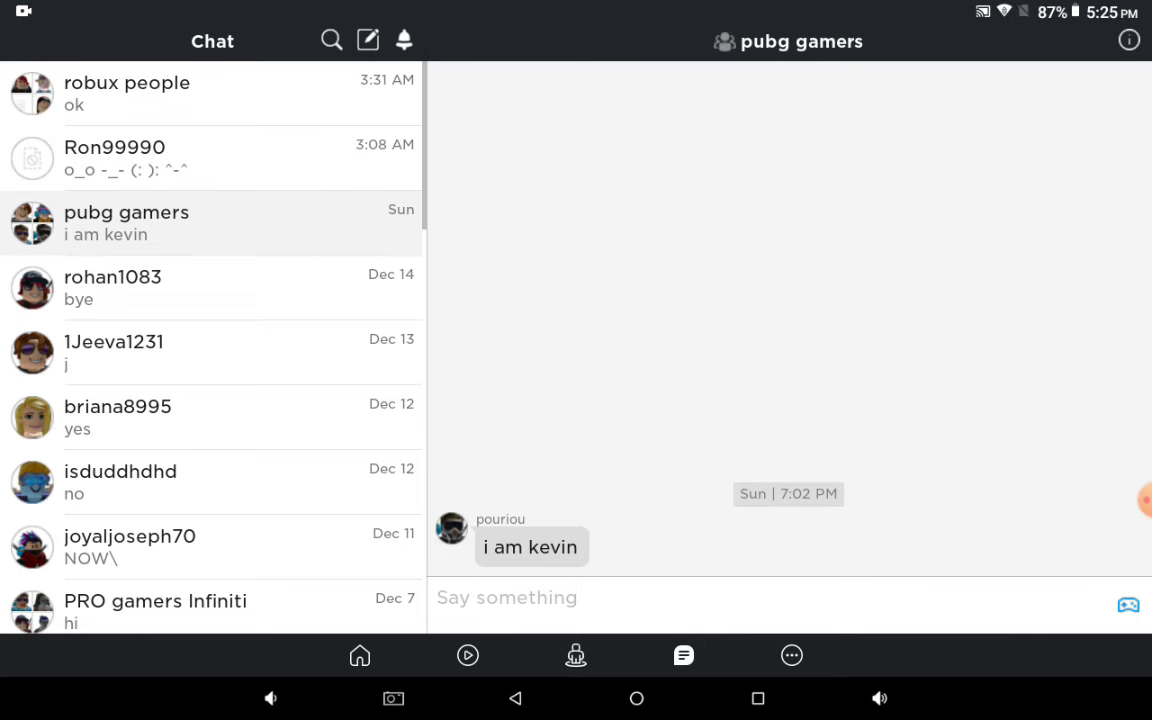
click(359, 655)
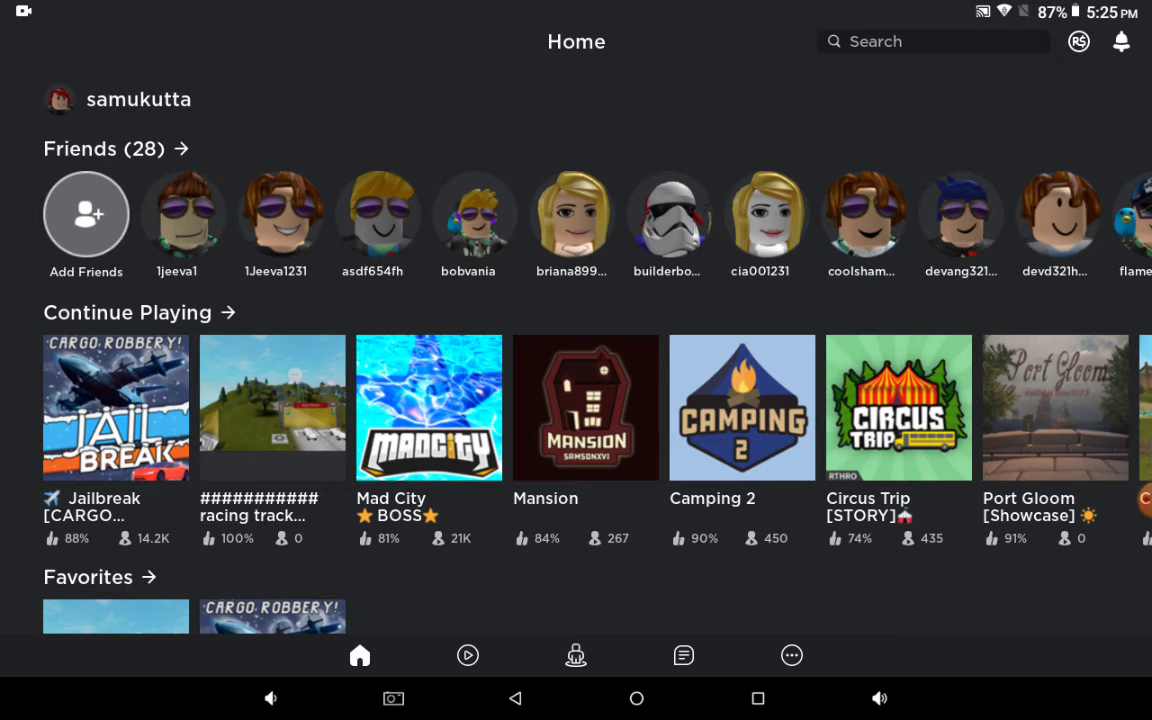
scroll(576, 215, right, 4)
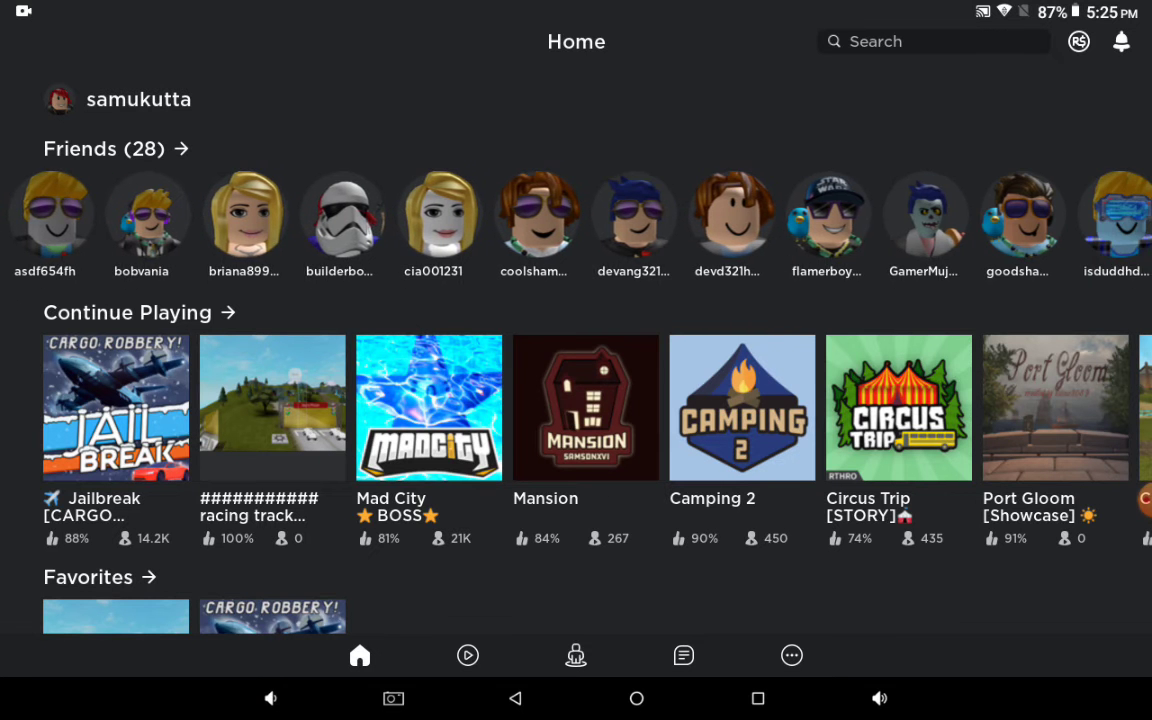
scroll(576, 215, right, 1)
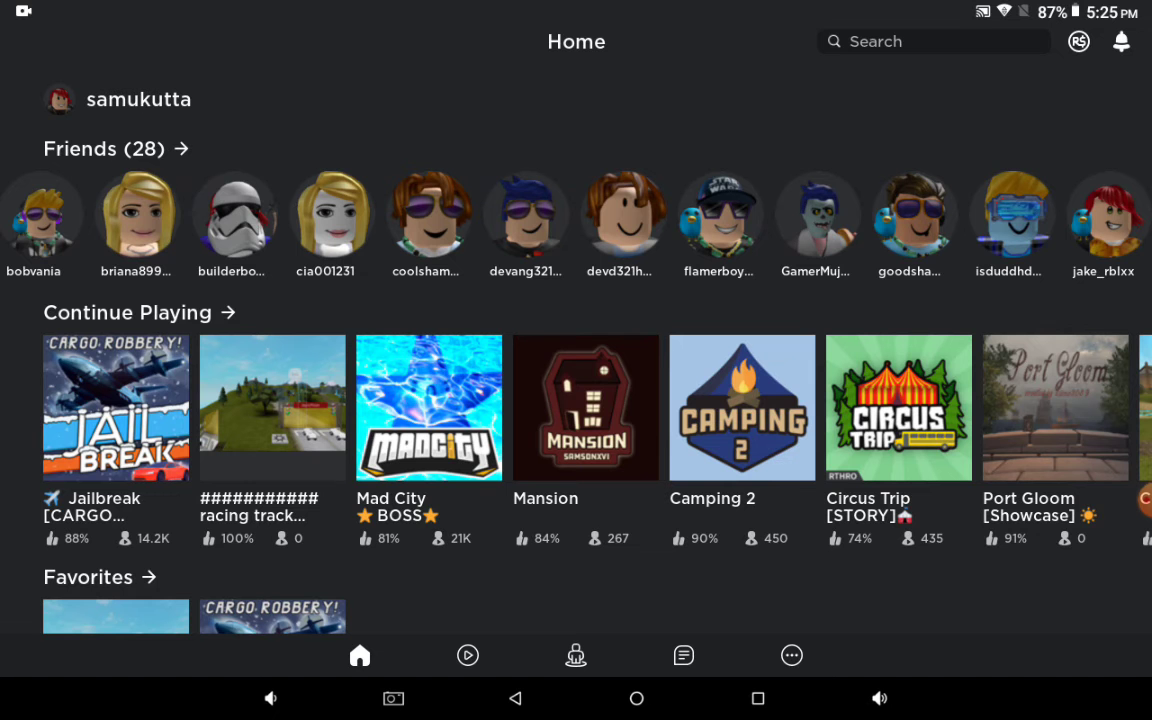
scroll(576, 215, right, 4)
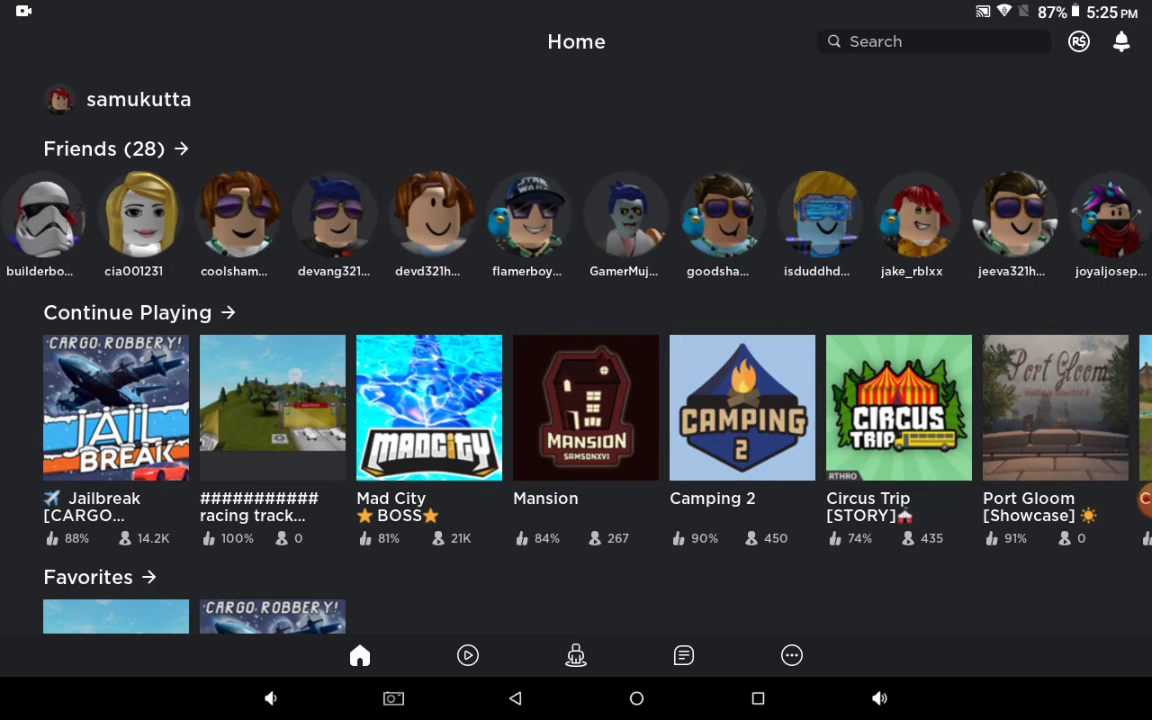
scroll(576, 215, right, 1)
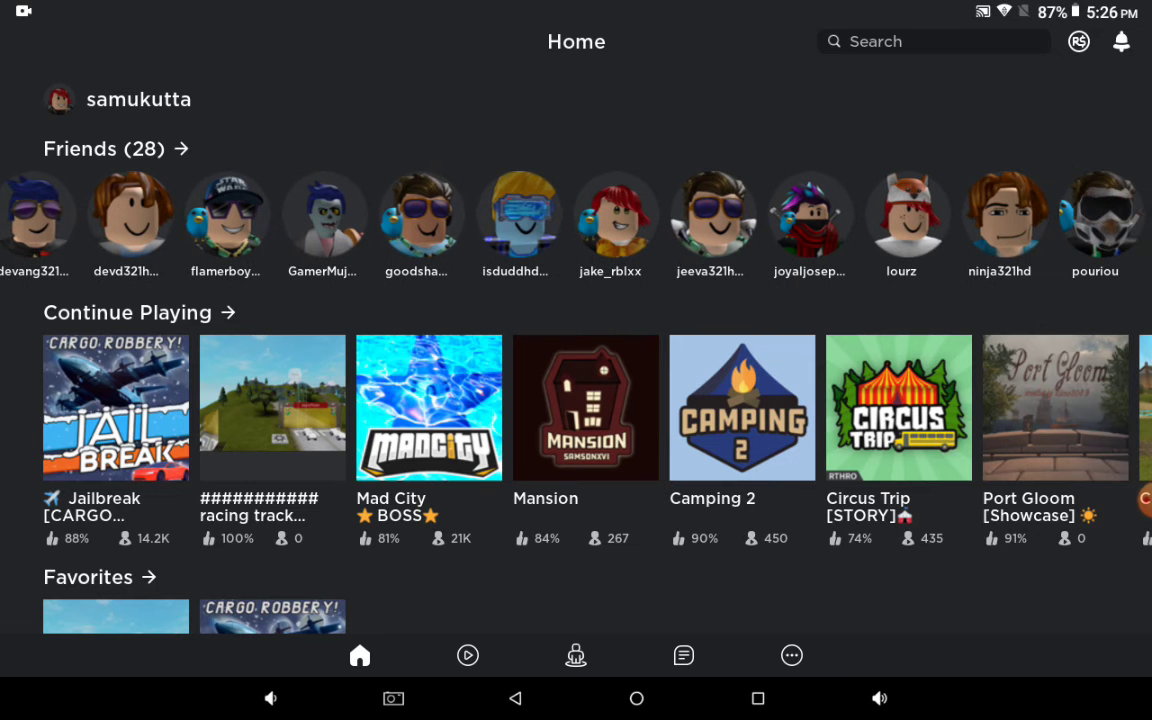
- Choose View Profile from the red-haired friend's options popup
click(612, 215)
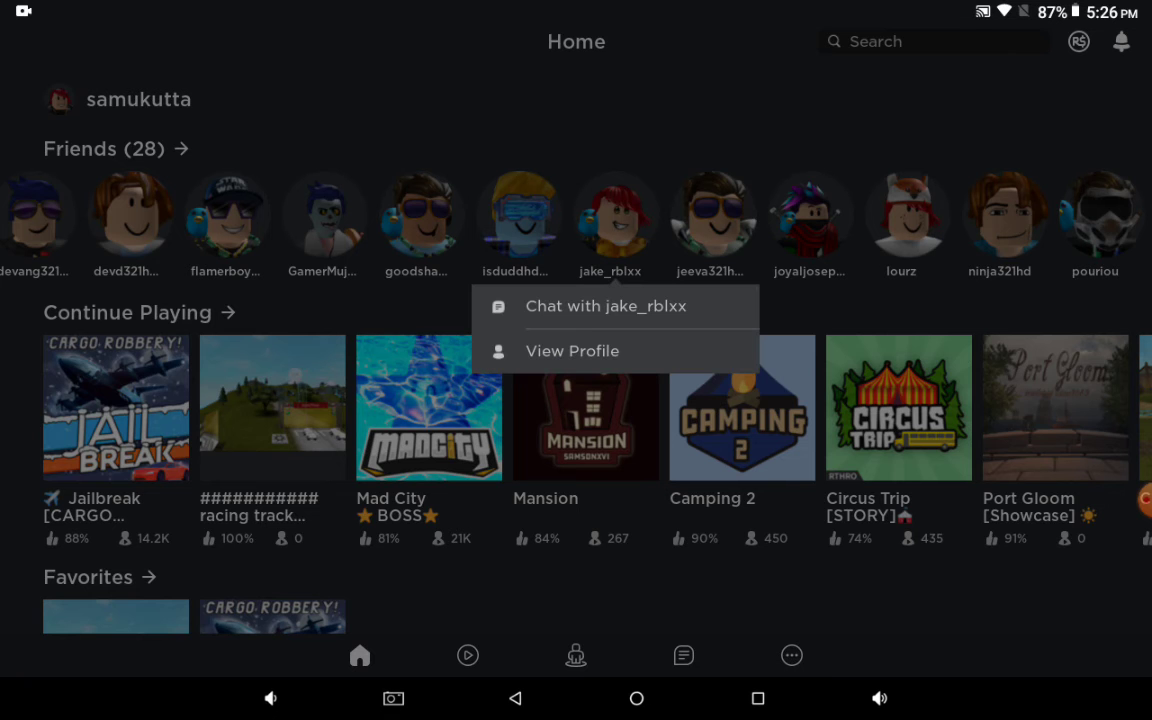
click(572, 350)
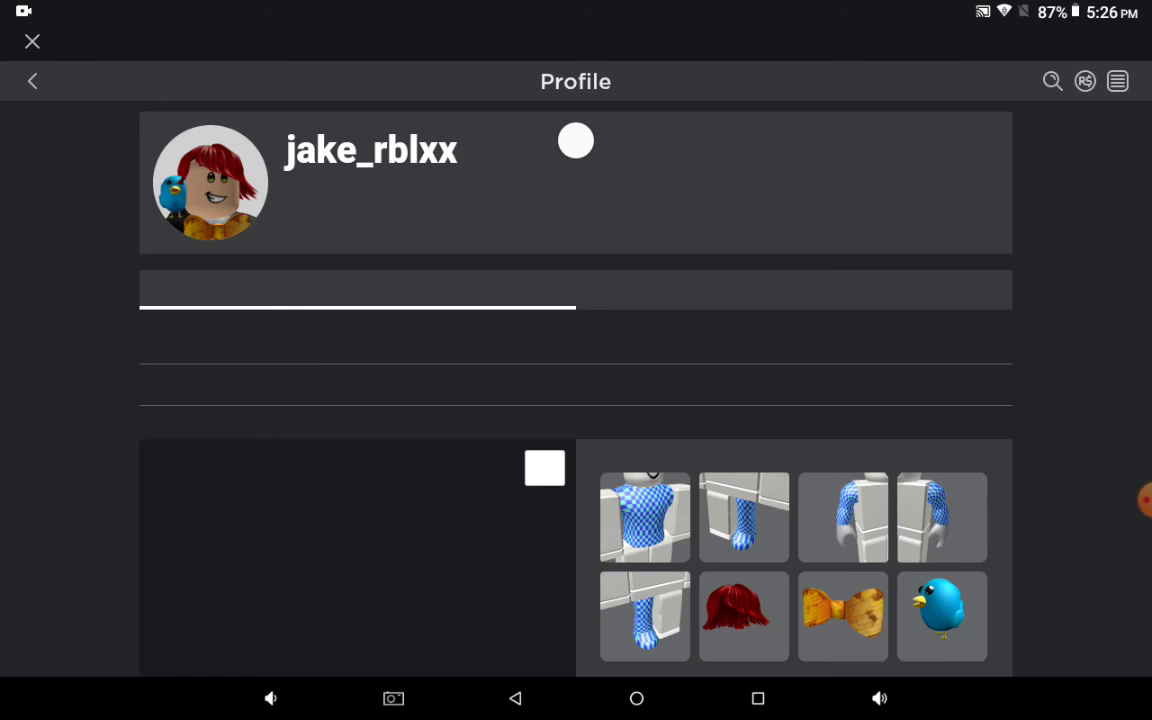
scroll(575, 400, down, 5)
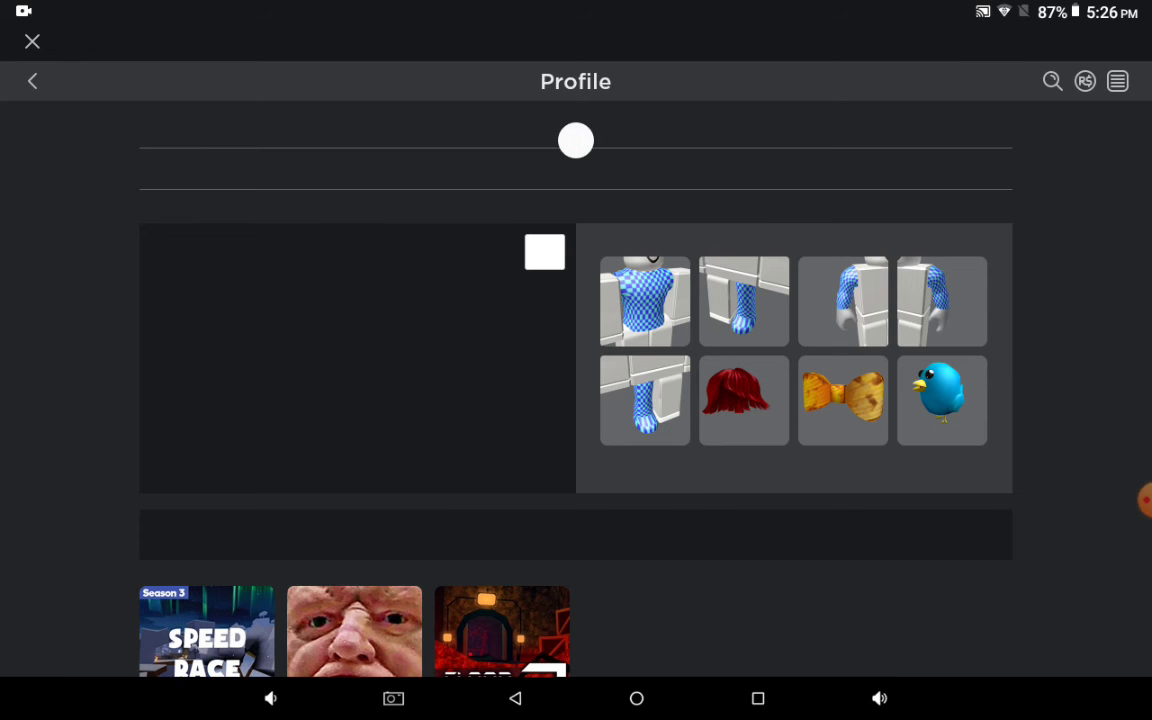
scroll(575, 400, down, 10)
scroll(575, 400, up, 9)
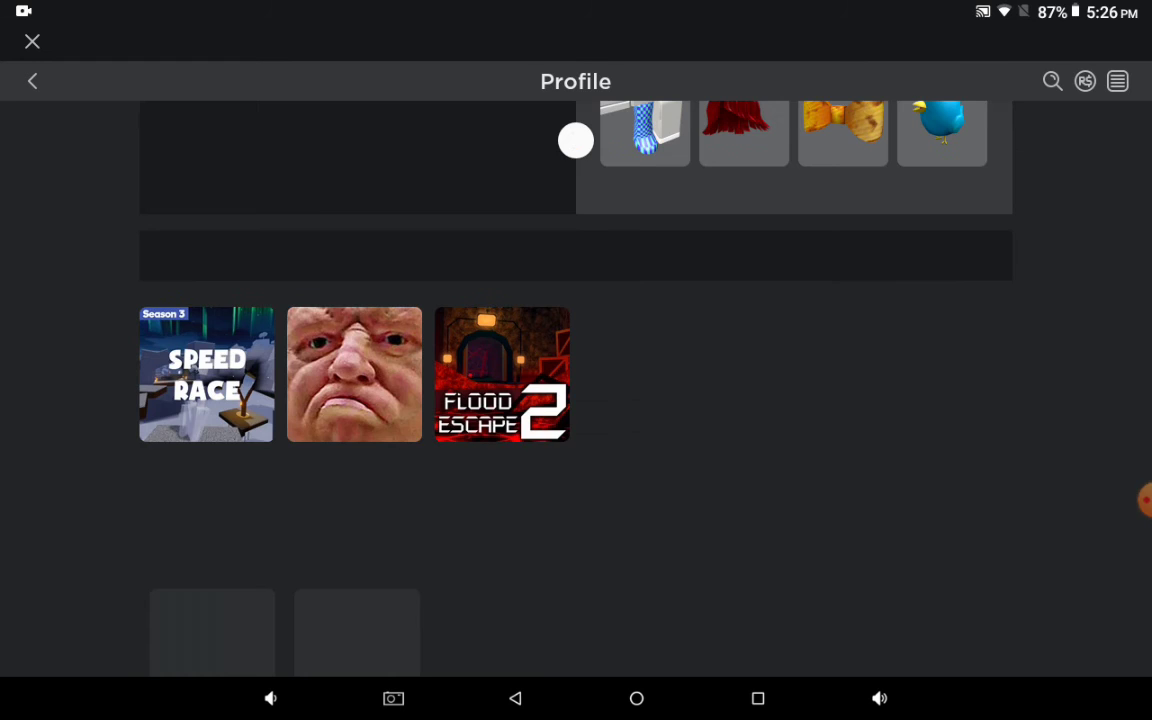
scroll(575, 400, up, 1)
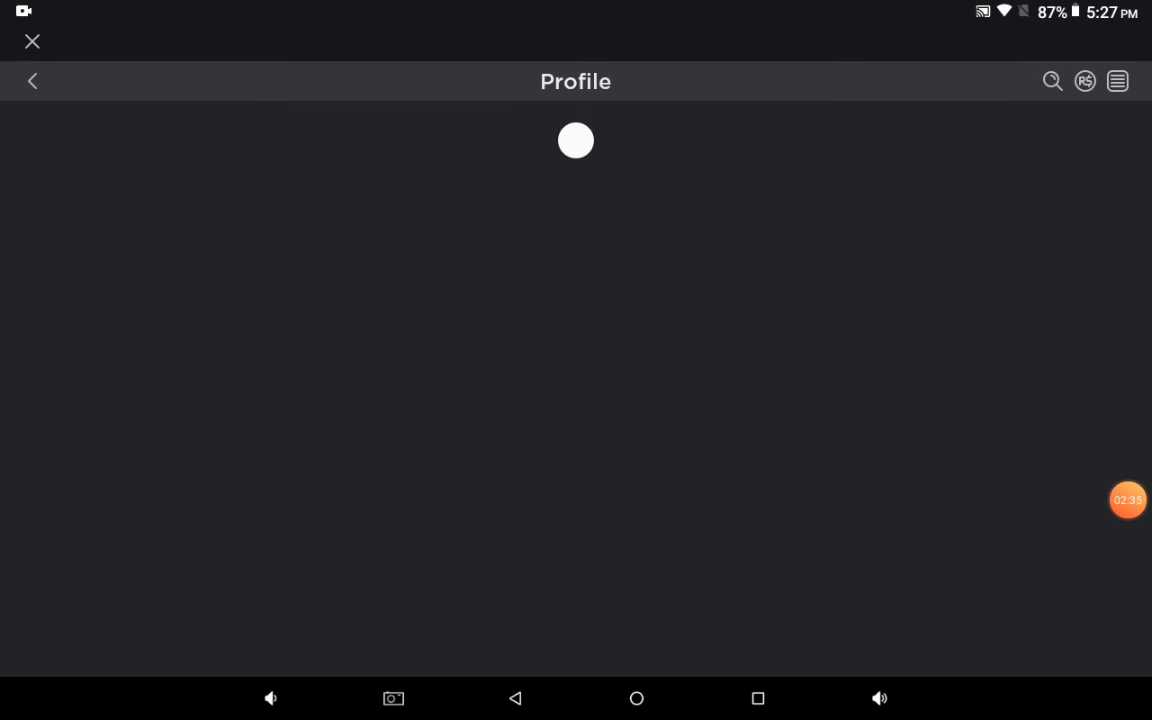
click(1127, 500)
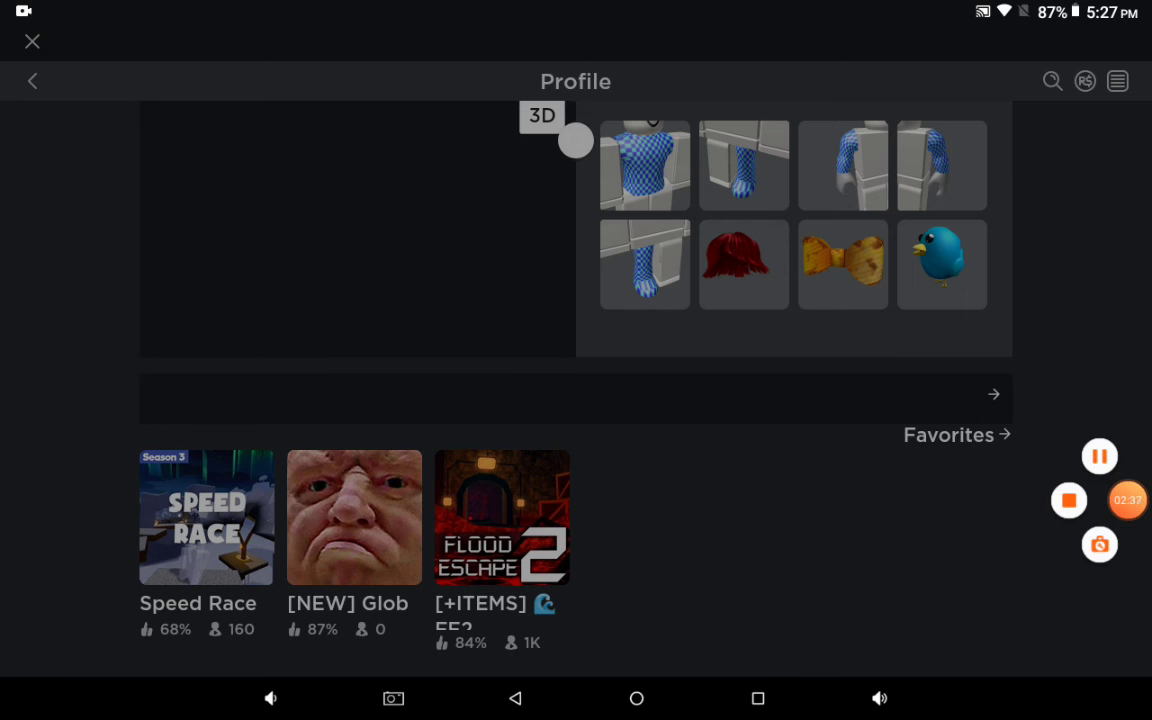
click(575, 141)
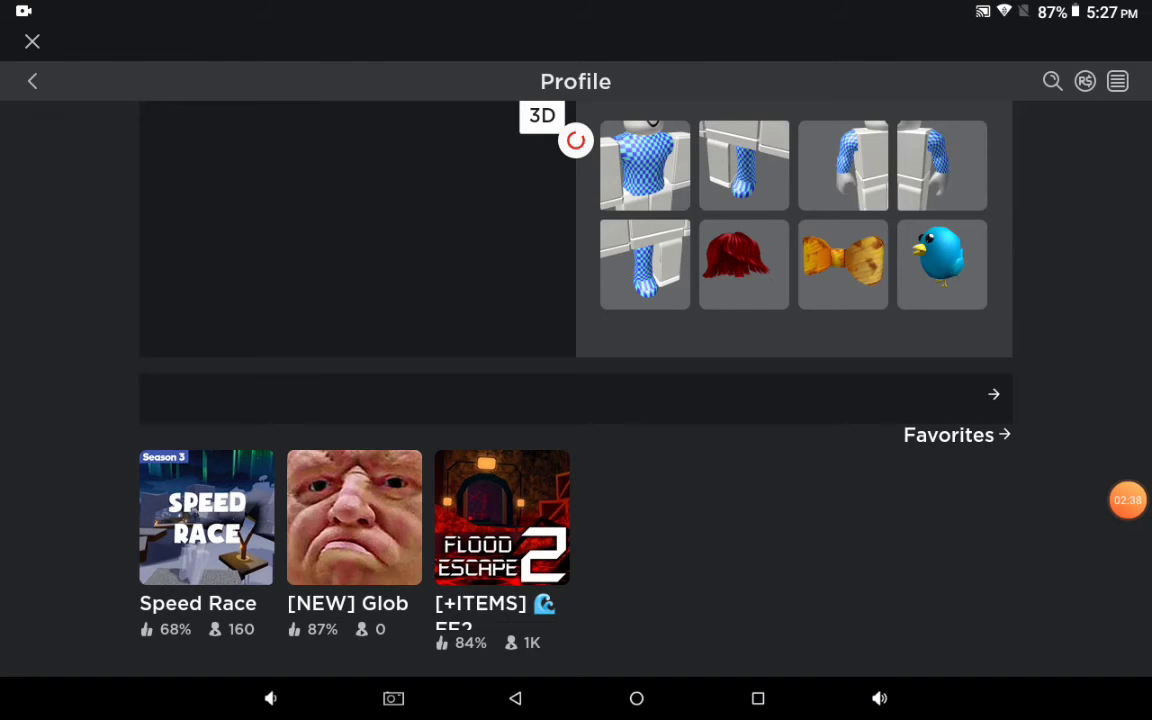
scroll(575, 300, up, 5)
scroll(575, 300, up, 3)
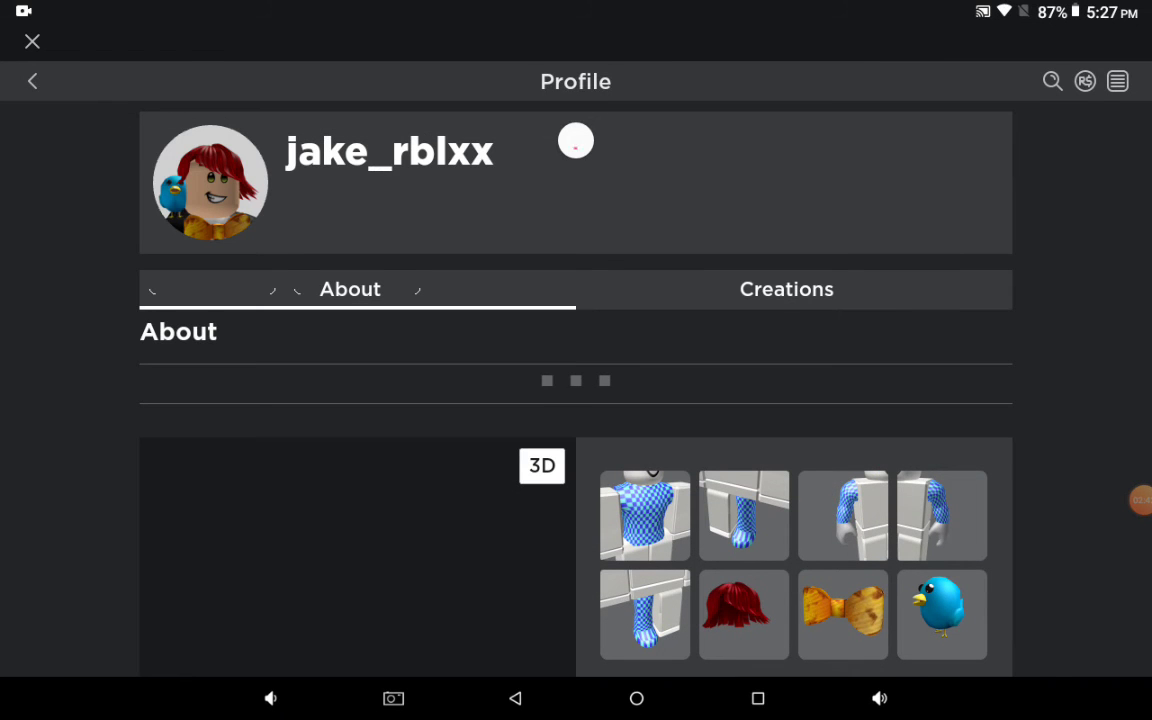
scroll(575, 400, down, 5)
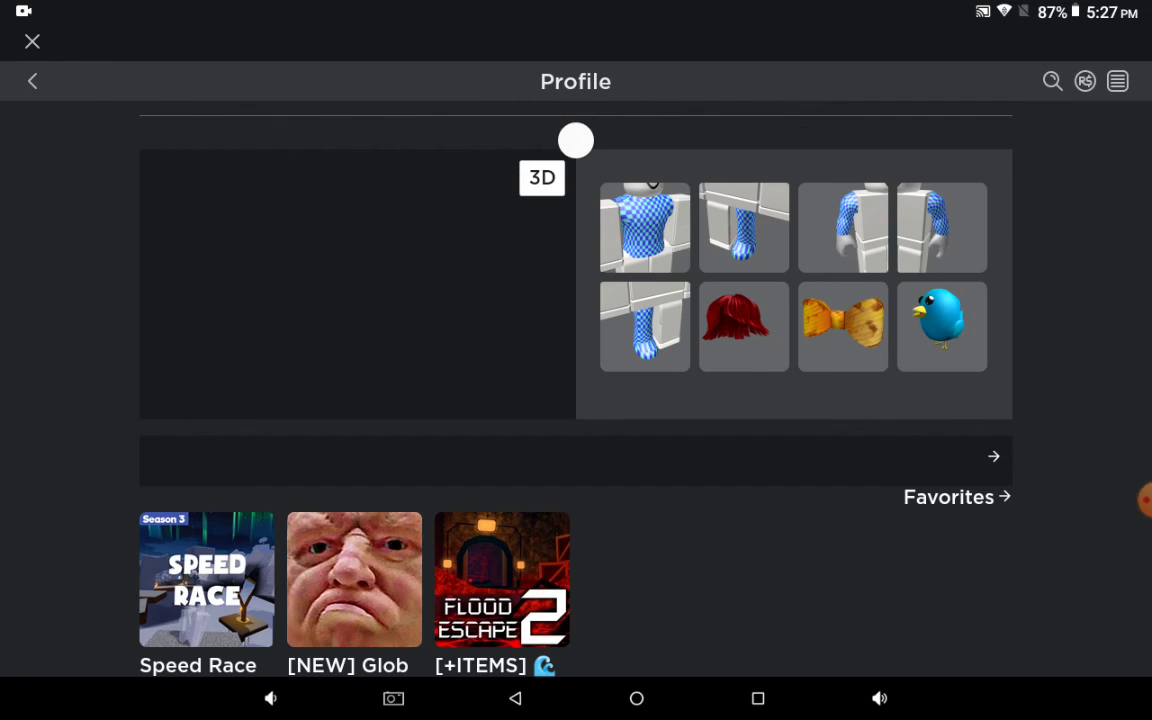
scroll(575, 300, up, 5)
scroll(575, 300, down, 10)
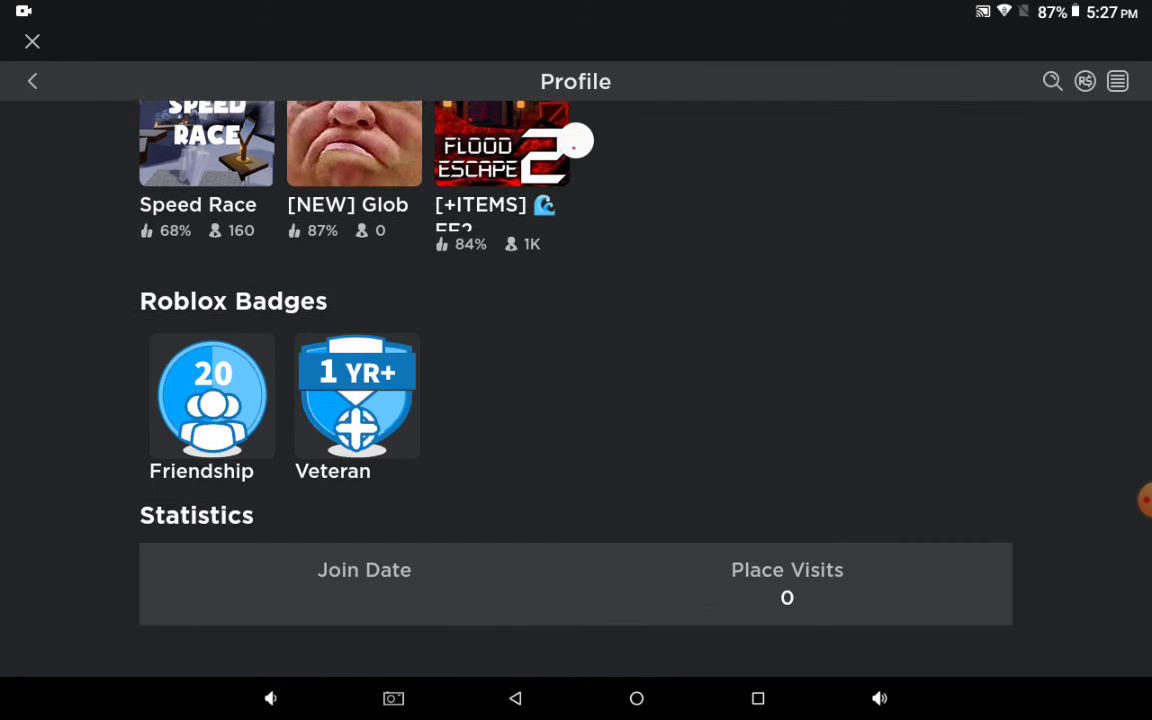
scroll(575, 300, up, 10)
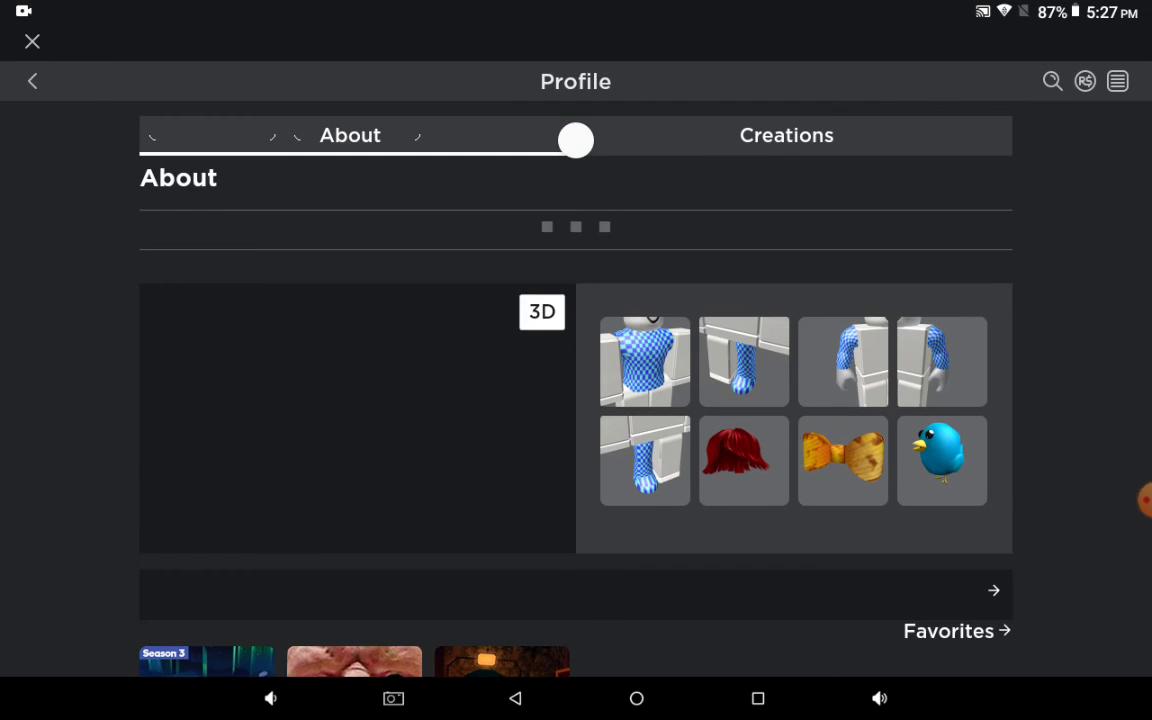
click(32, 41)
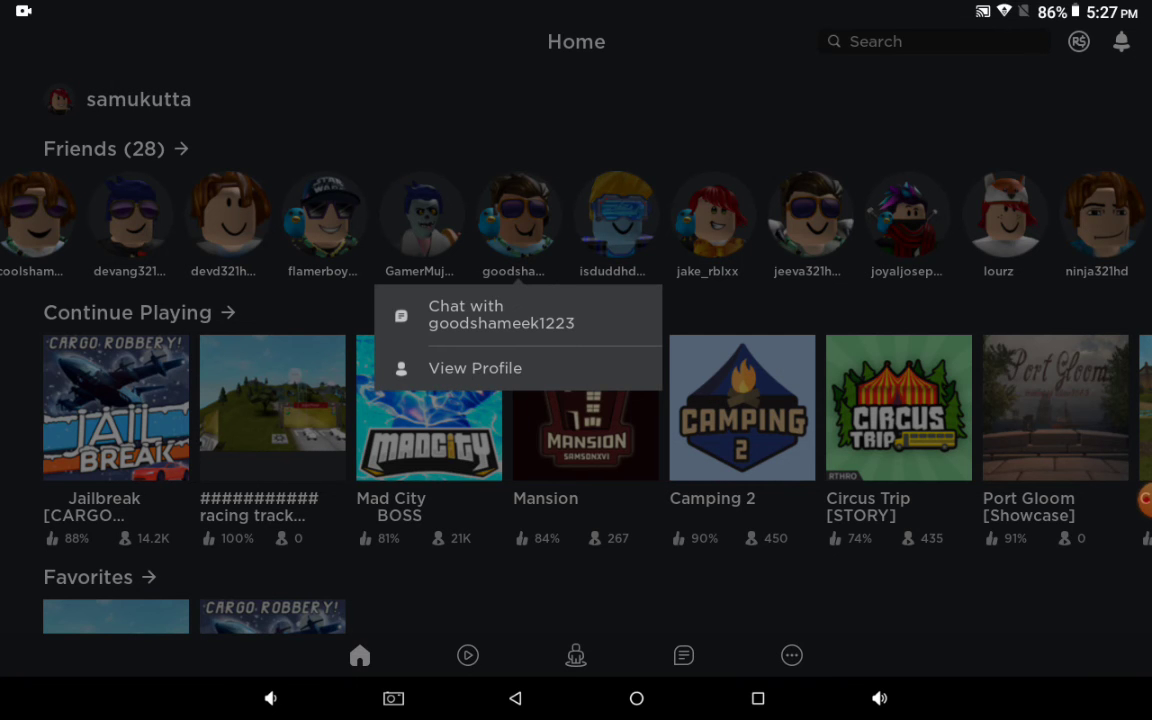
key(Escape)
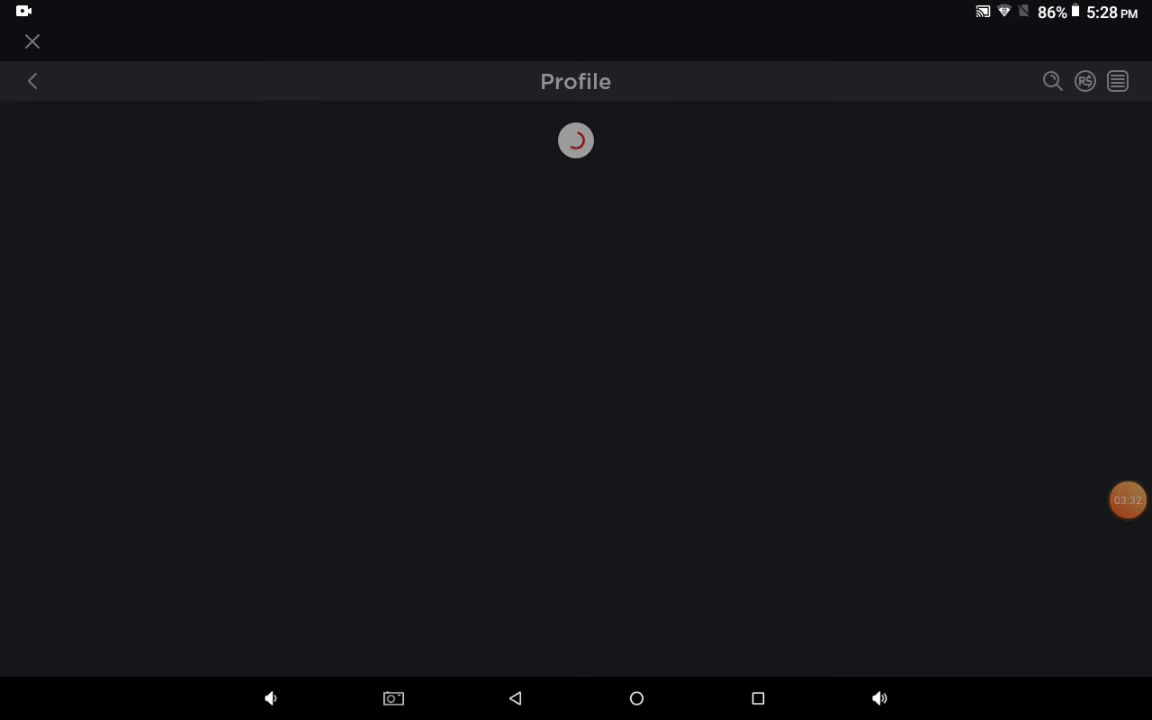
click(1128, 499)
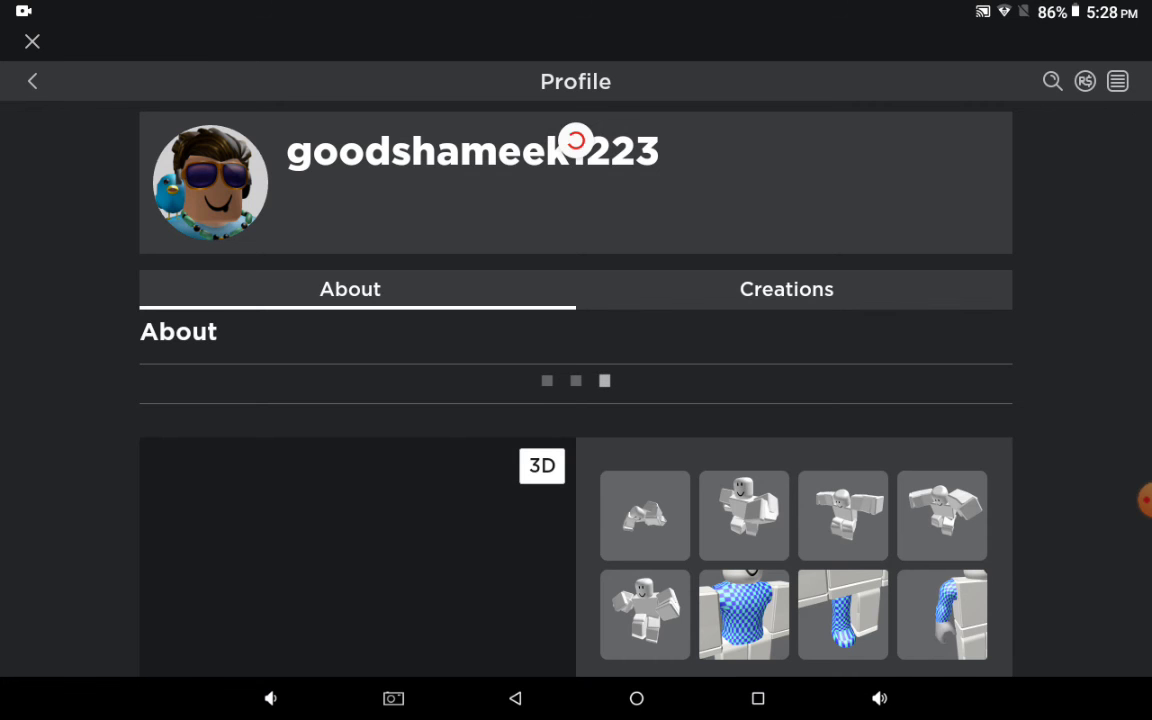
scroll(576, 360, down, 5)
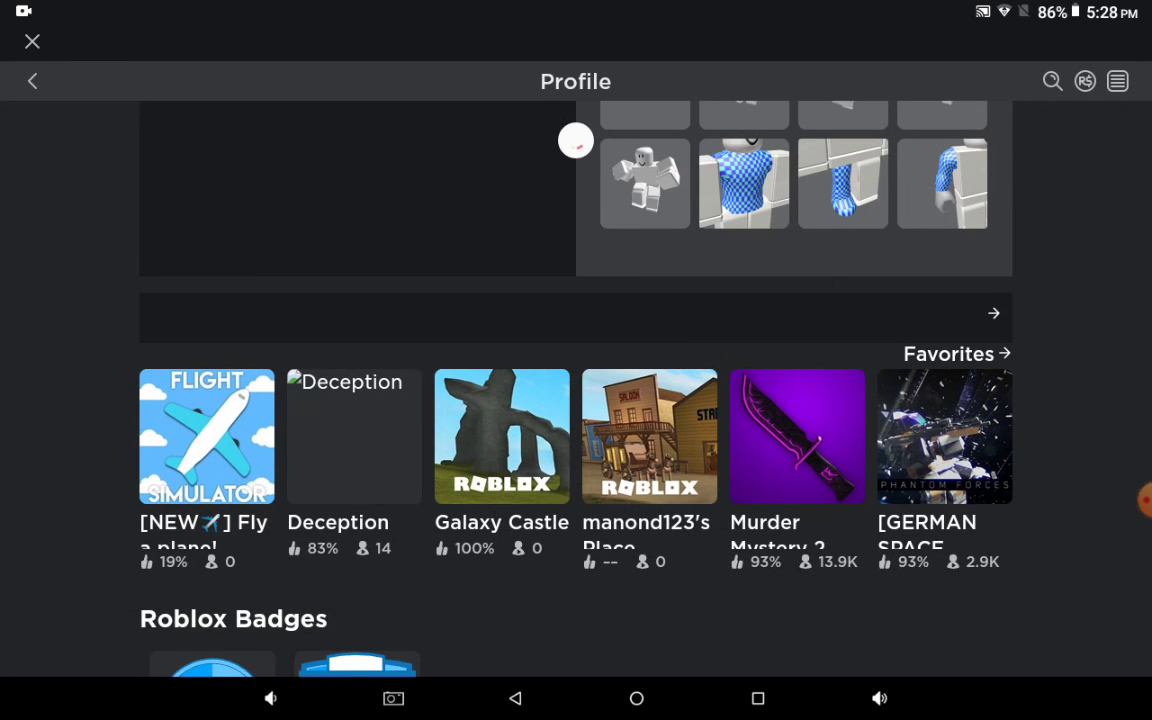
scroll(576, 360, up, 3)
scroll(576, 360, up, 3)
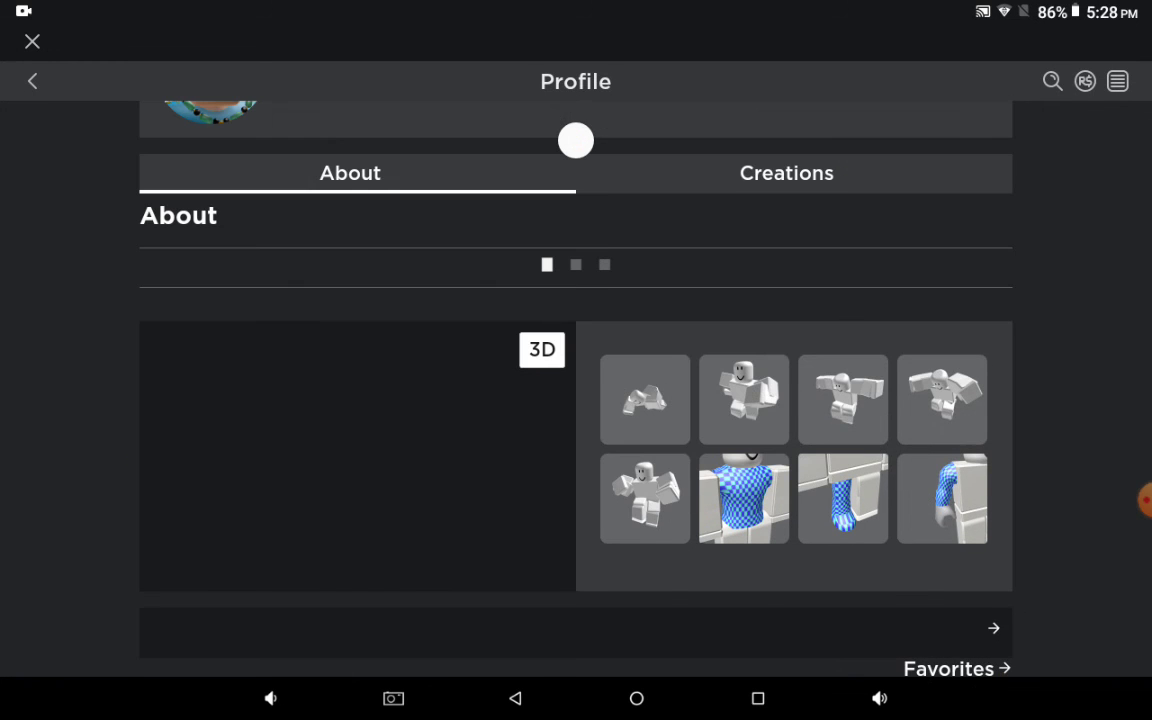
click(1127, 499)
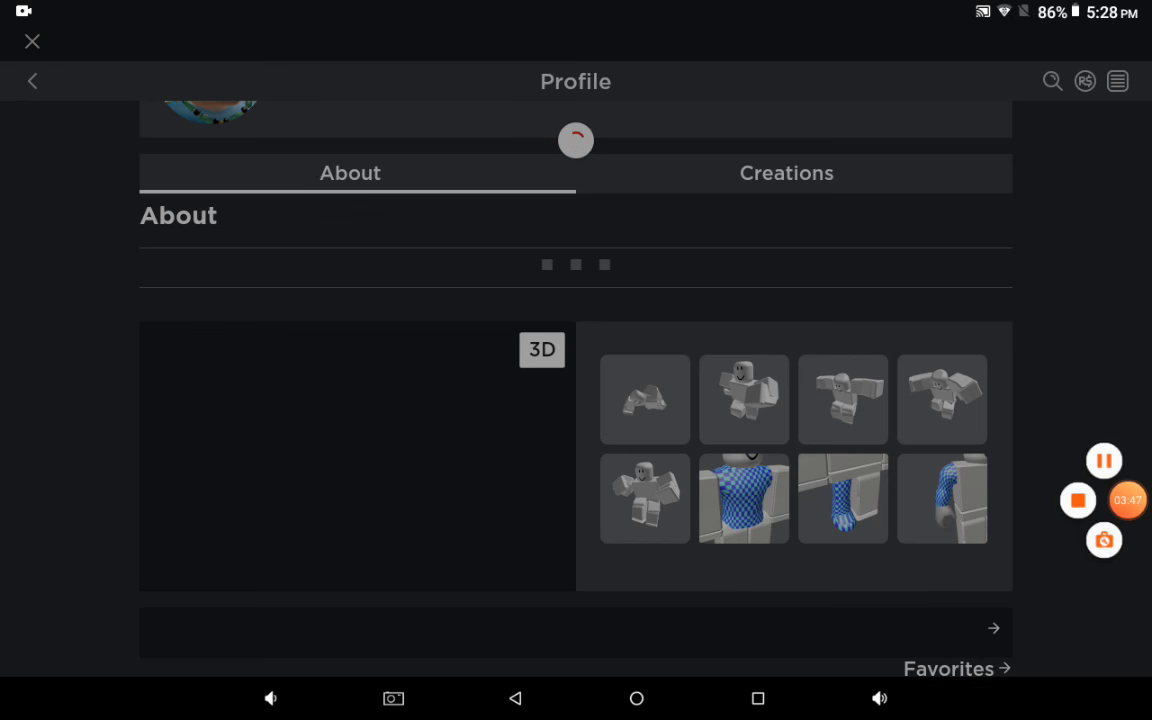
click(576, 140)
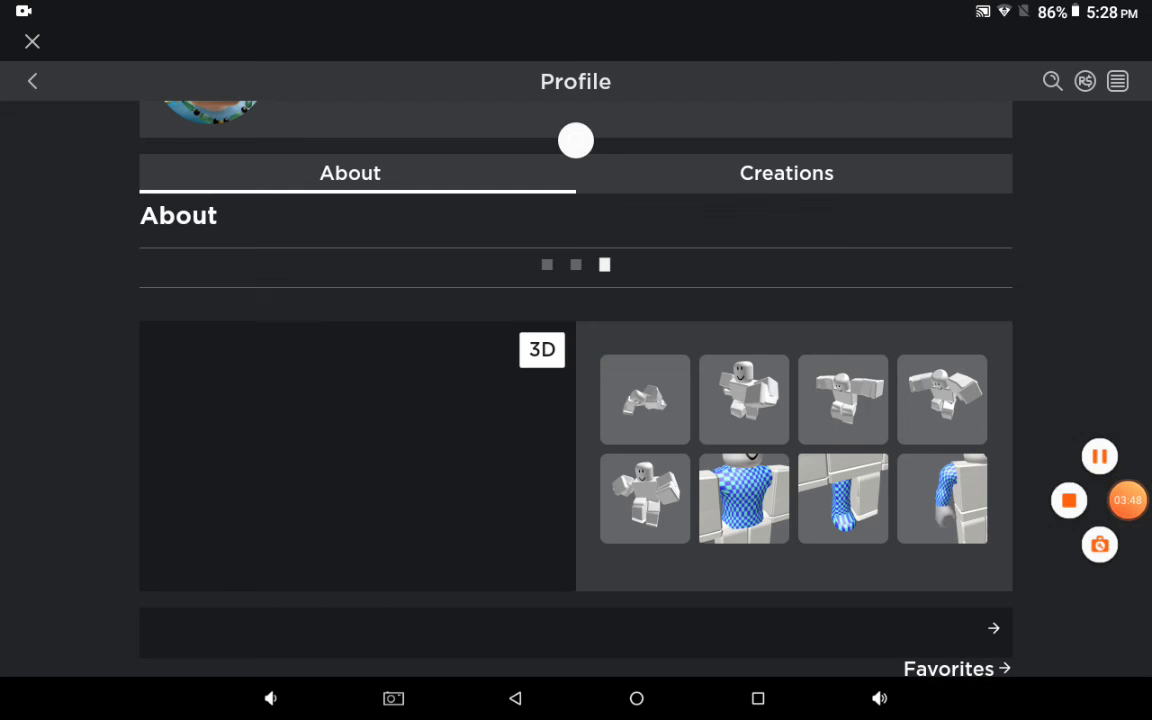
scroll(576, 360, up, 3)
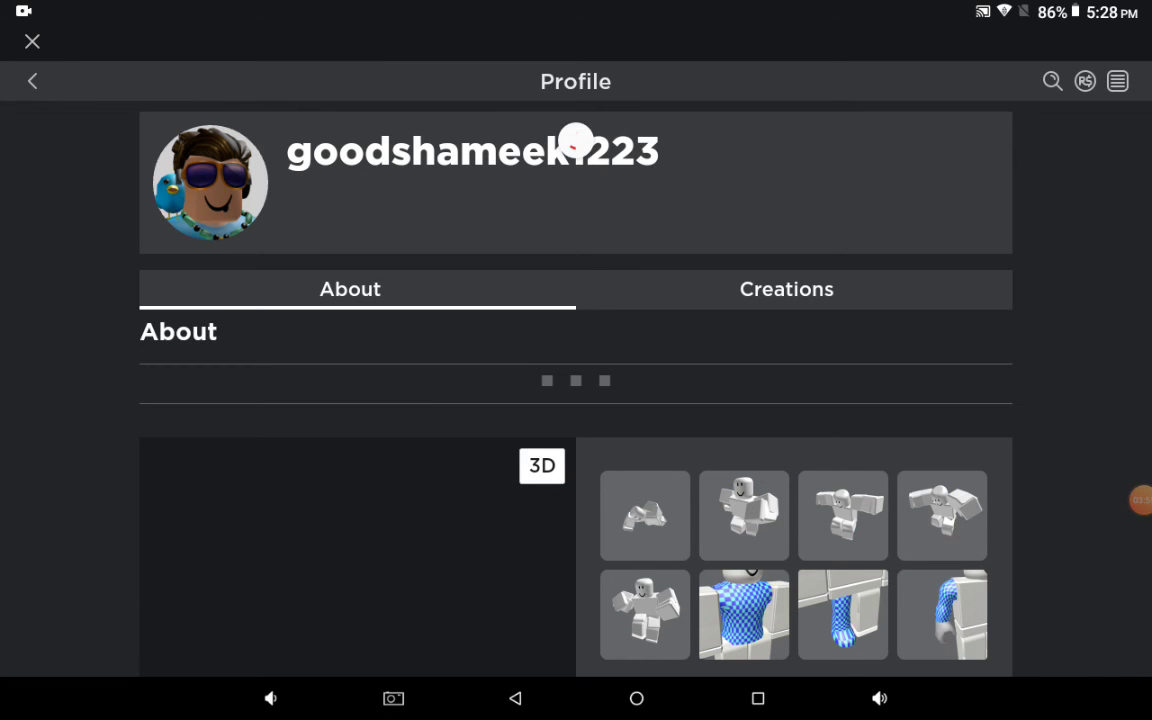
scroll(576, 360, down, 4)
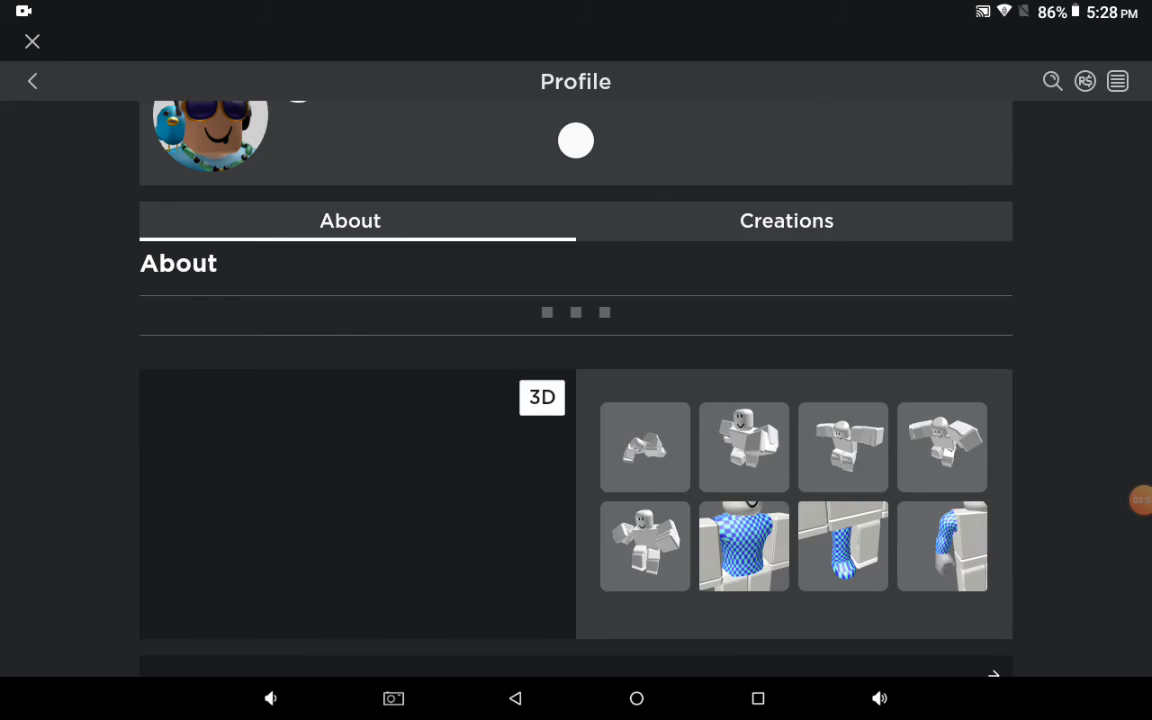
scroll(576, 360, down, 3)
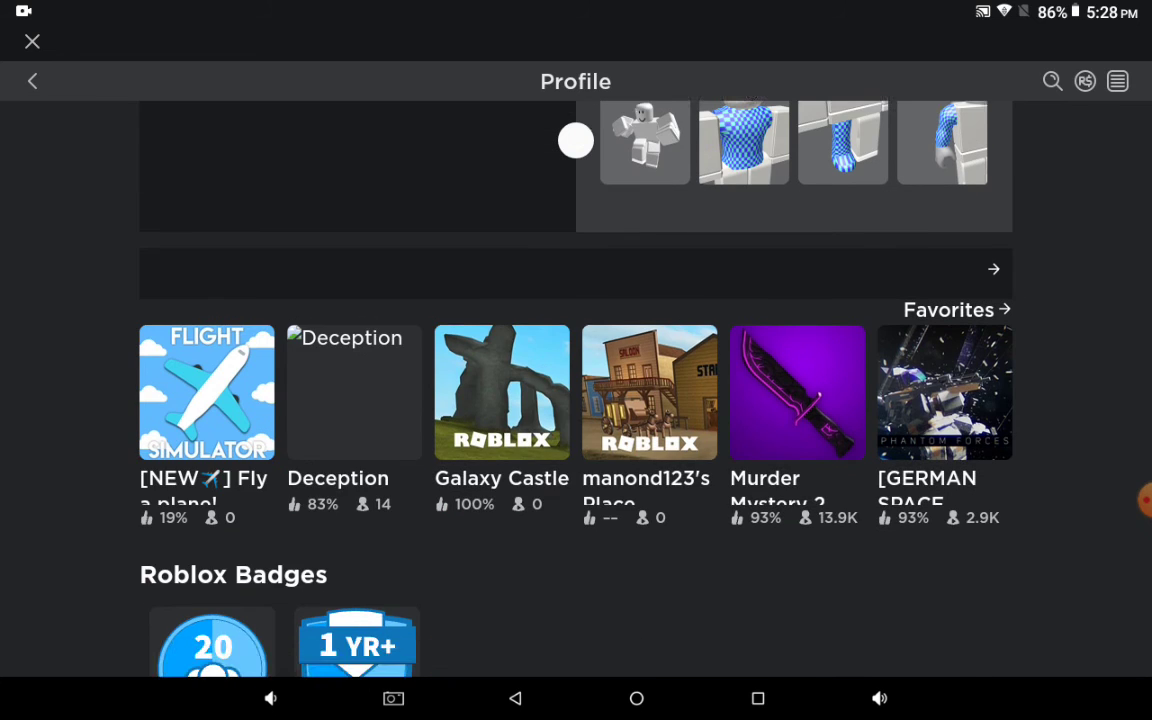
scroll(576, 360, up, 4)
scroll(576, 360, down, 6)
scroll(575, 140, up, 8)
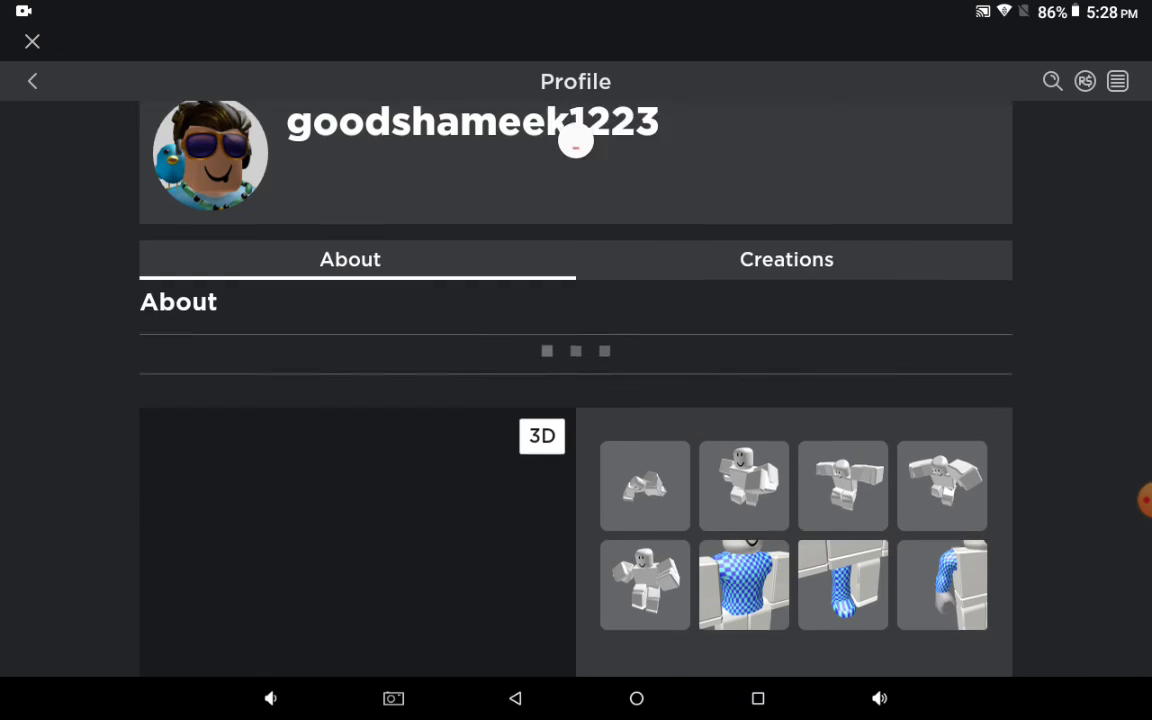
click(32, 40)
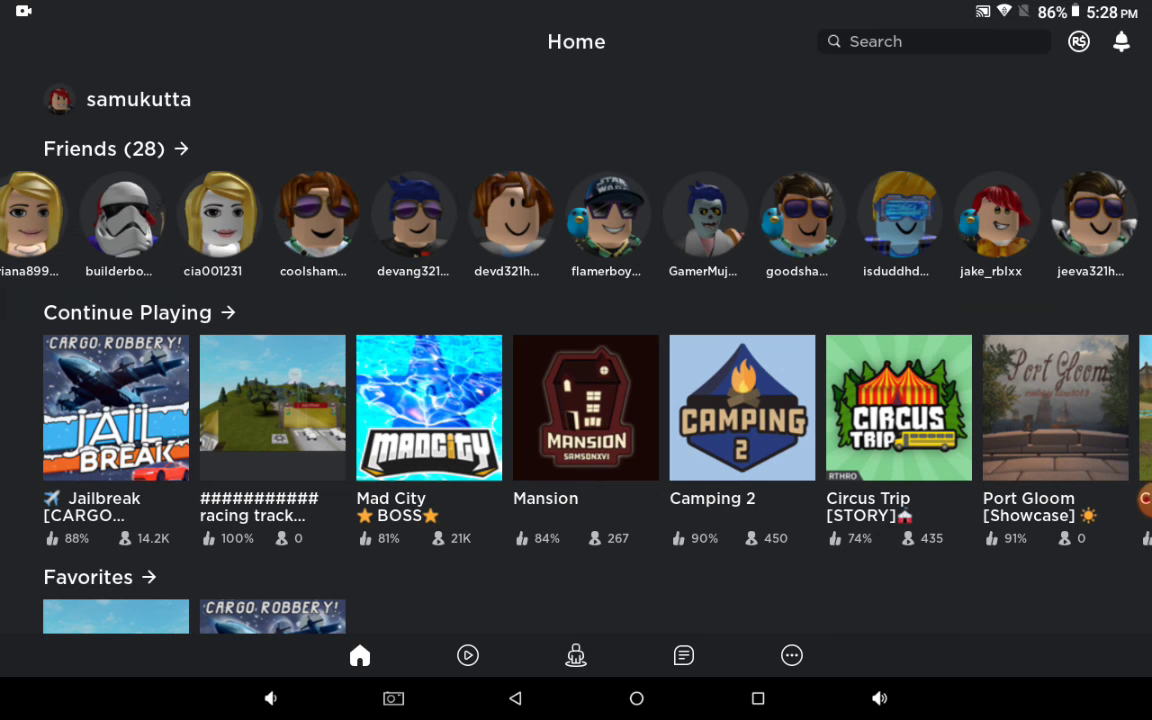
click(510, 215)
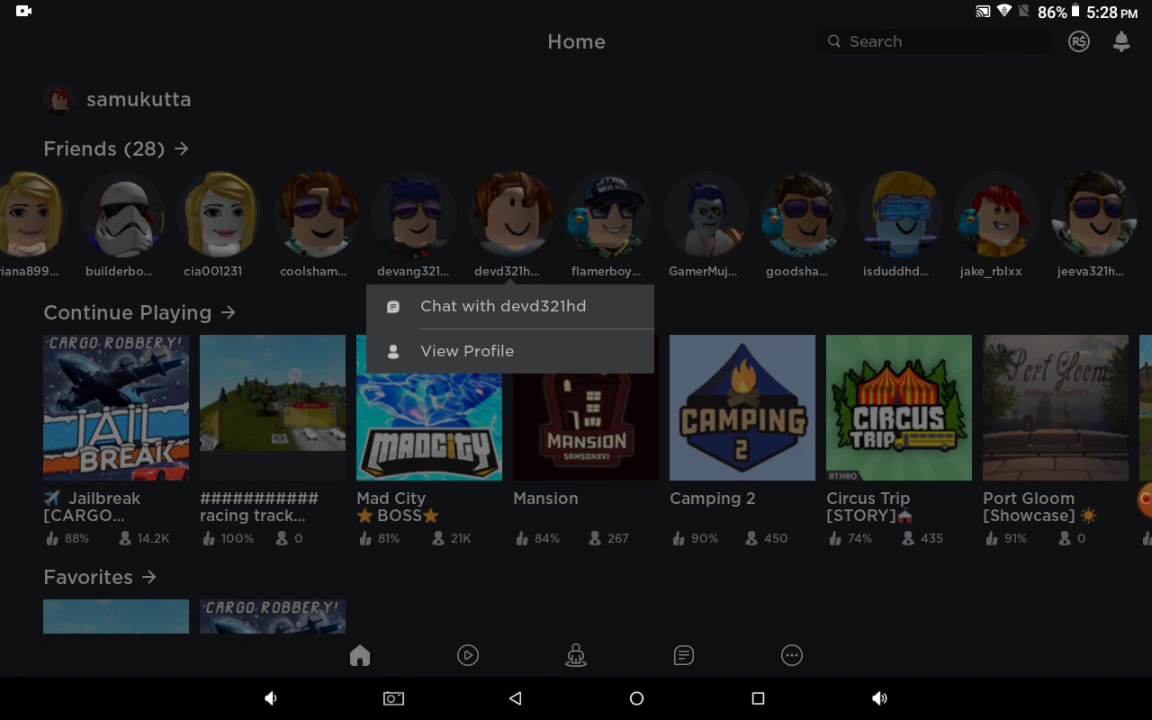
click(467, 351)
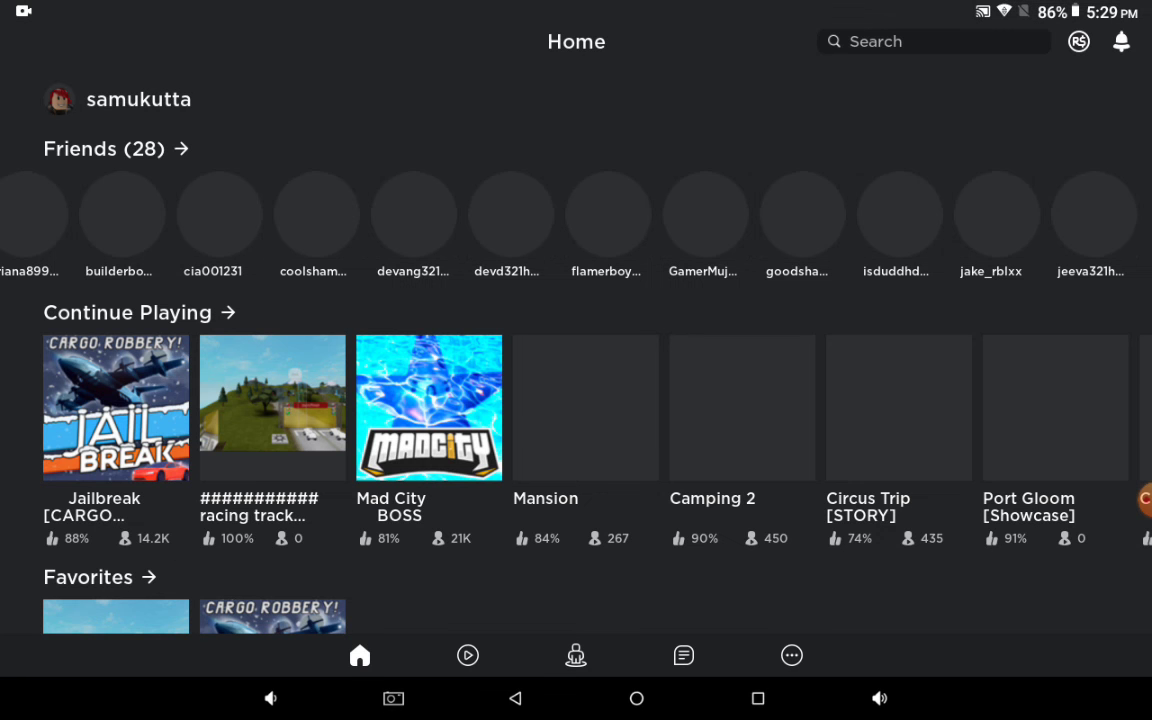
drag(800, 215, 250, 215)
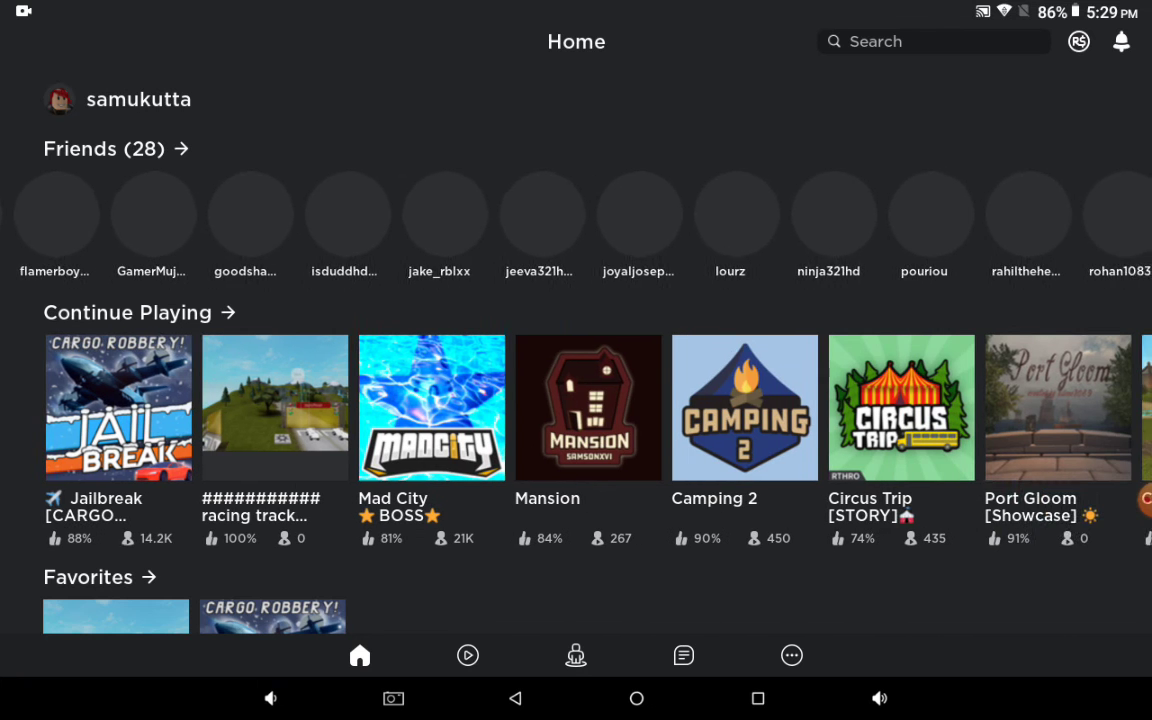
scroll(576, 400, down, 5)
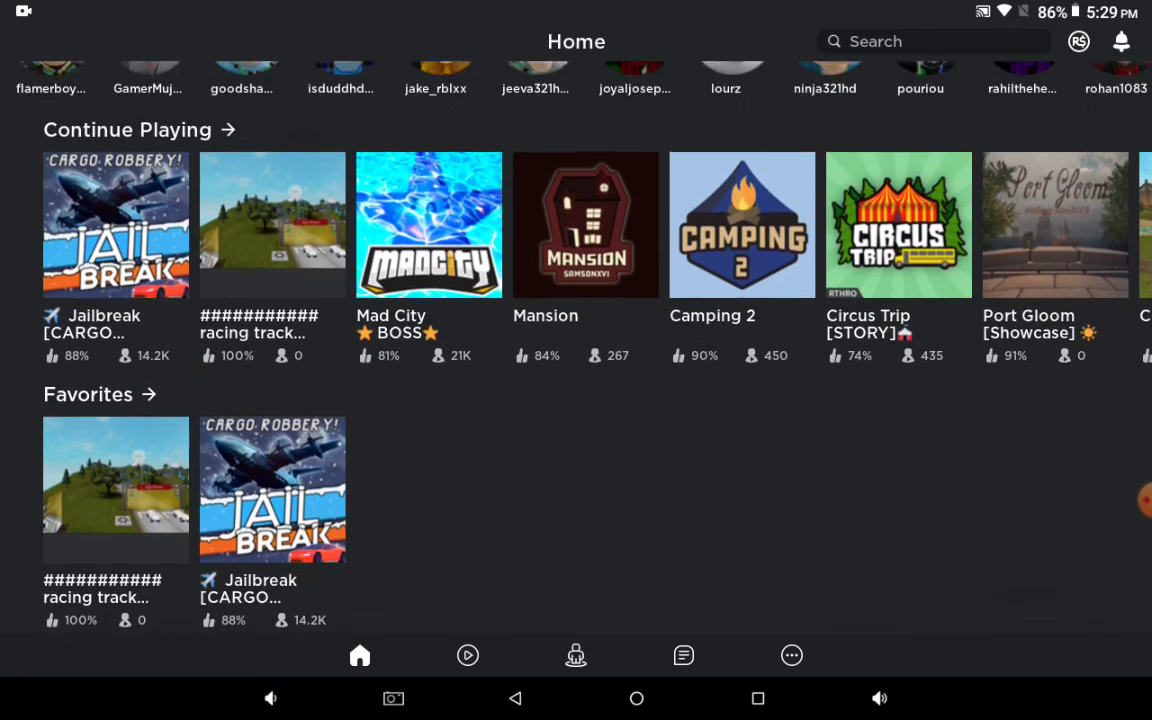
scroll(576, 300, up, 2)
drag(850, 260, 310, 300)
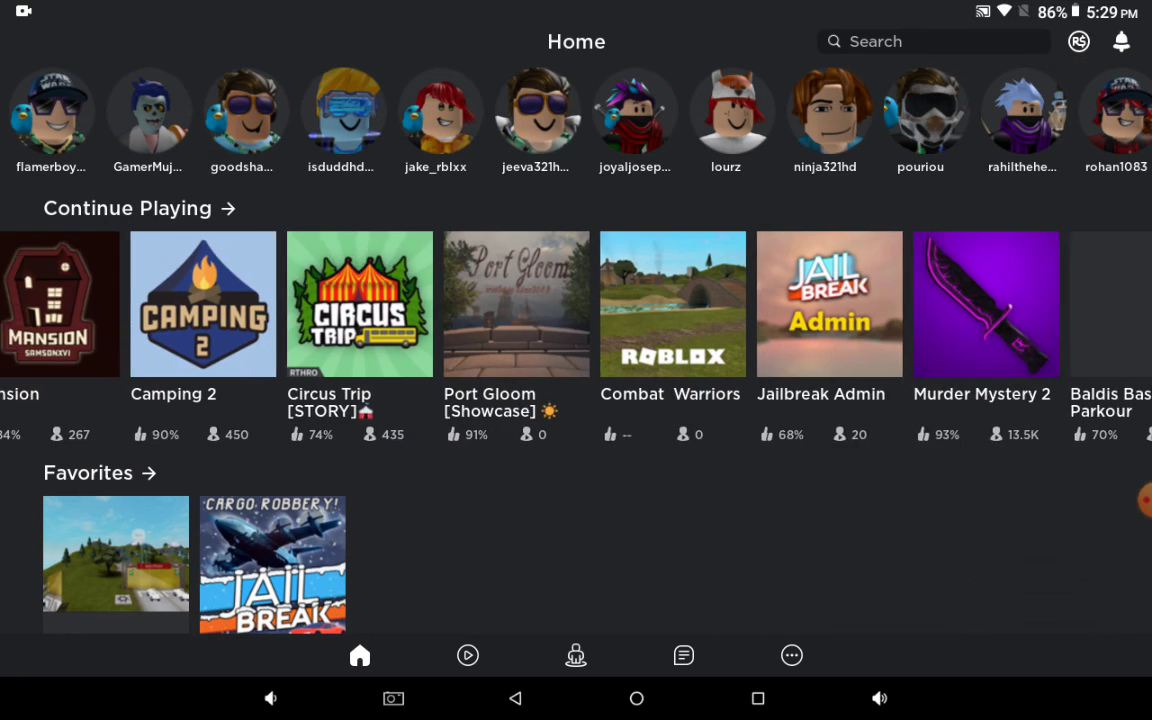
drag(900, 300, 150, 300)
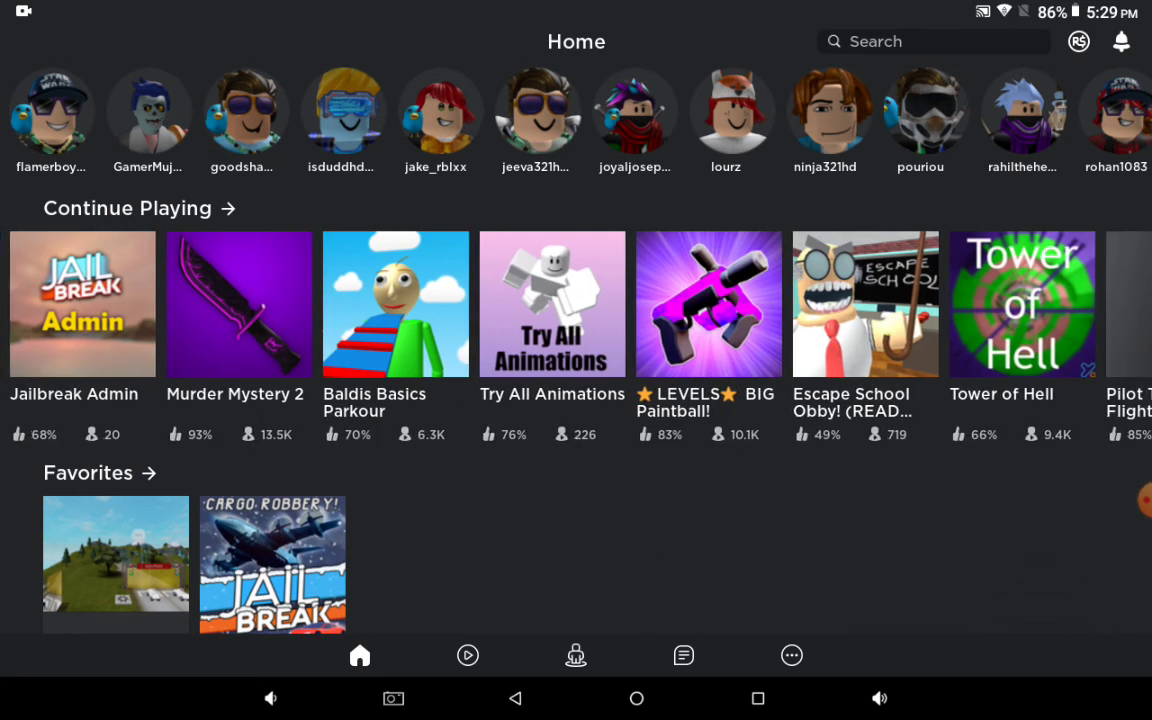
- Swipe the Continue Playing row to reveal Flee the Facility and Deathrun
drag(900, 300, 170, 300)
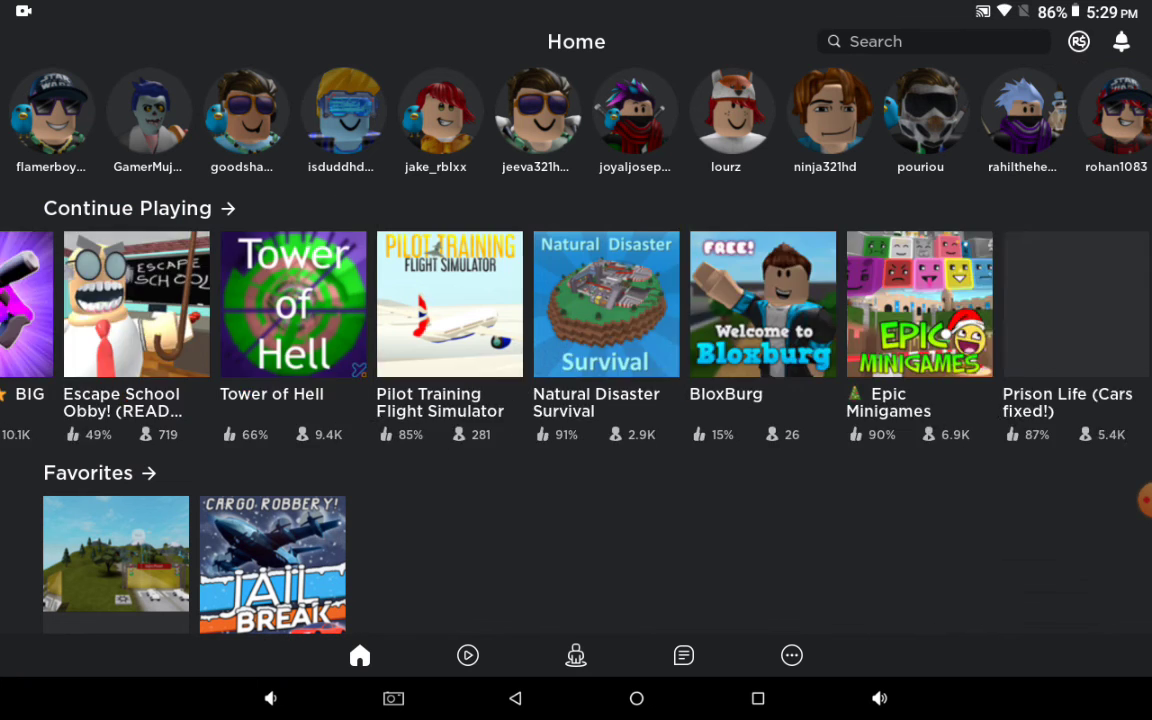
drag(900, 300, 500, 300)
drag(900, 300, 400, 300)
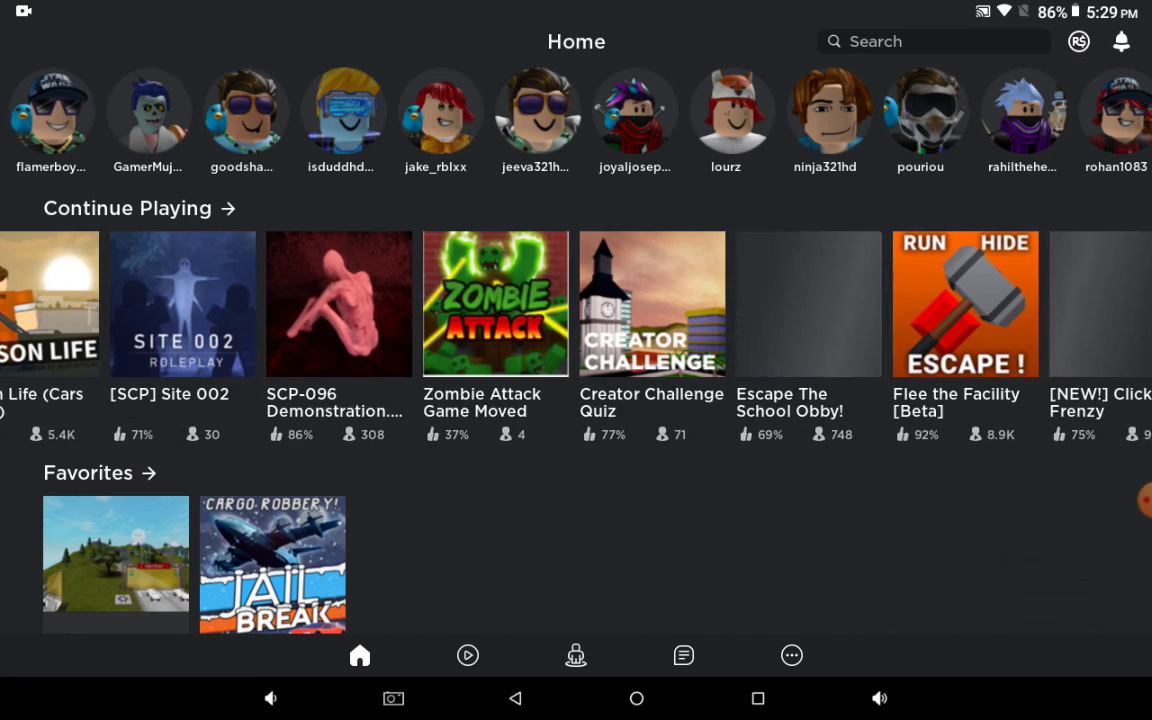
drag(900, 300, 190, 300)
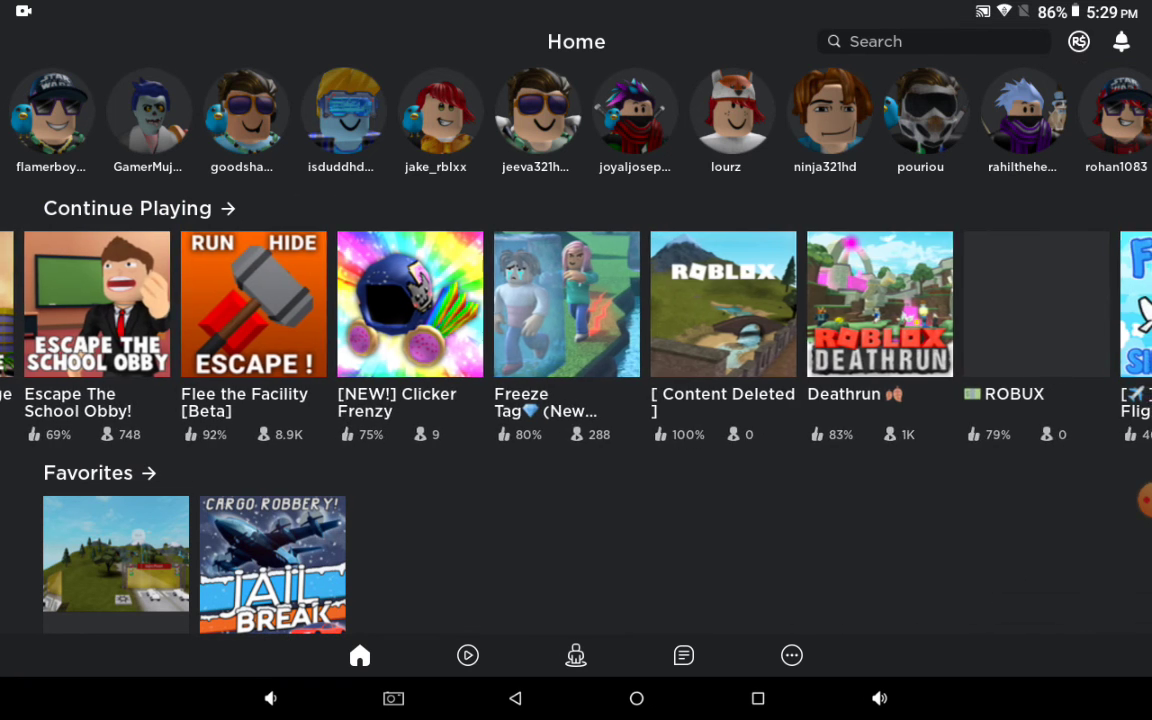
drag(400, 300, 700, 300)
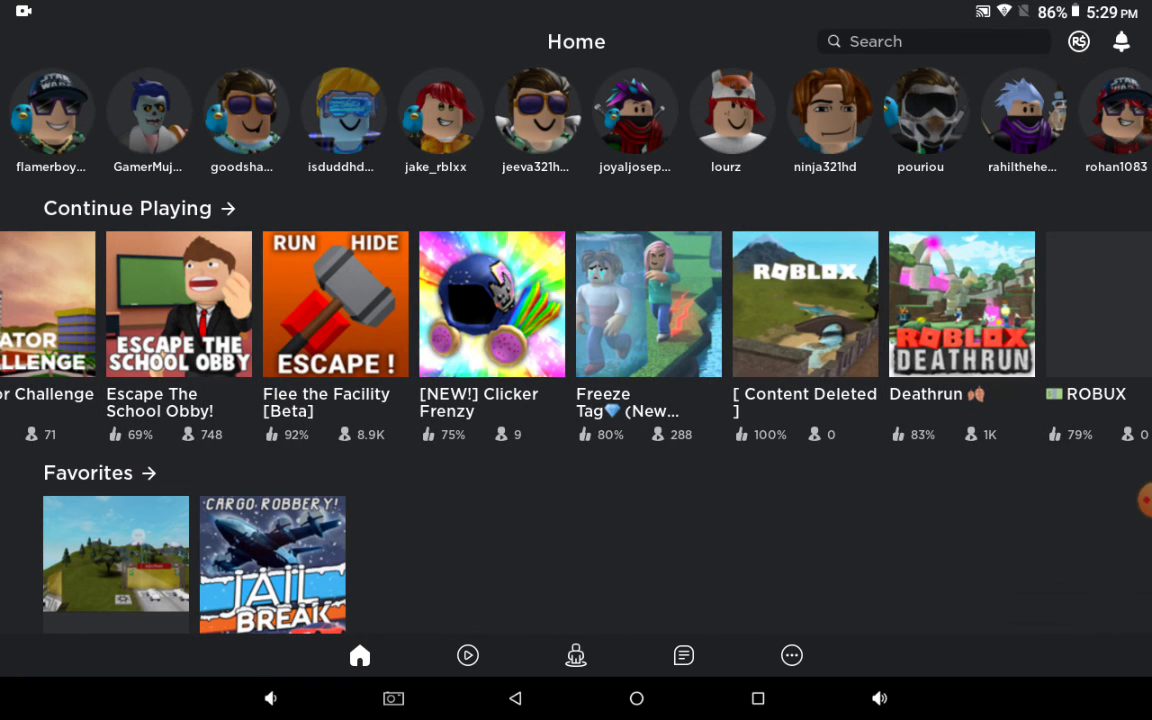